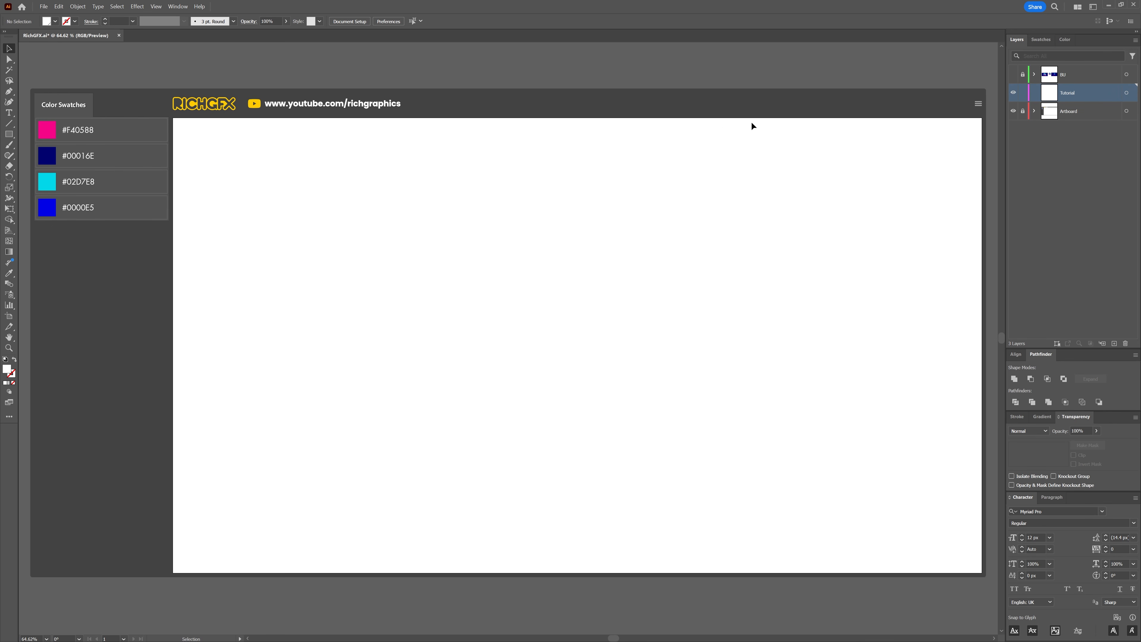
Draw a dark navy #00016E circle about 441 px in diameter on the artboard
{"action": "left_click", "coordinate": [1041, 40]}
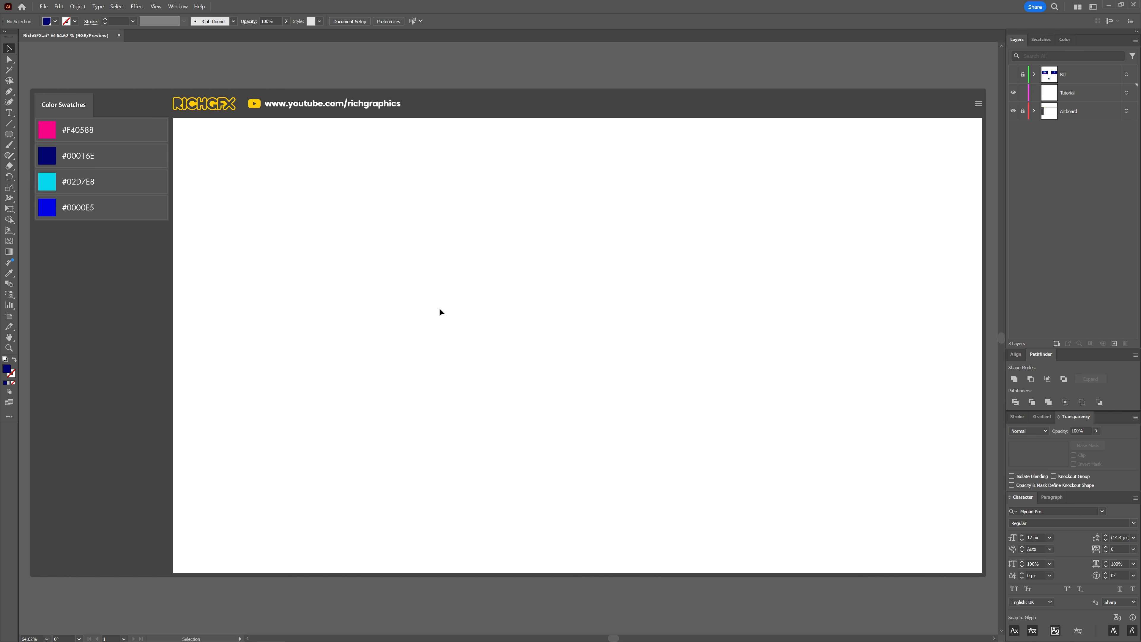
{"action": "left_click", "coordinate": [9, 134]}
{"action": "left_click_drag", "start_coordinate": [578, 313], "coordinate": [763, 499]}
{"action": "key", "text": "v"}
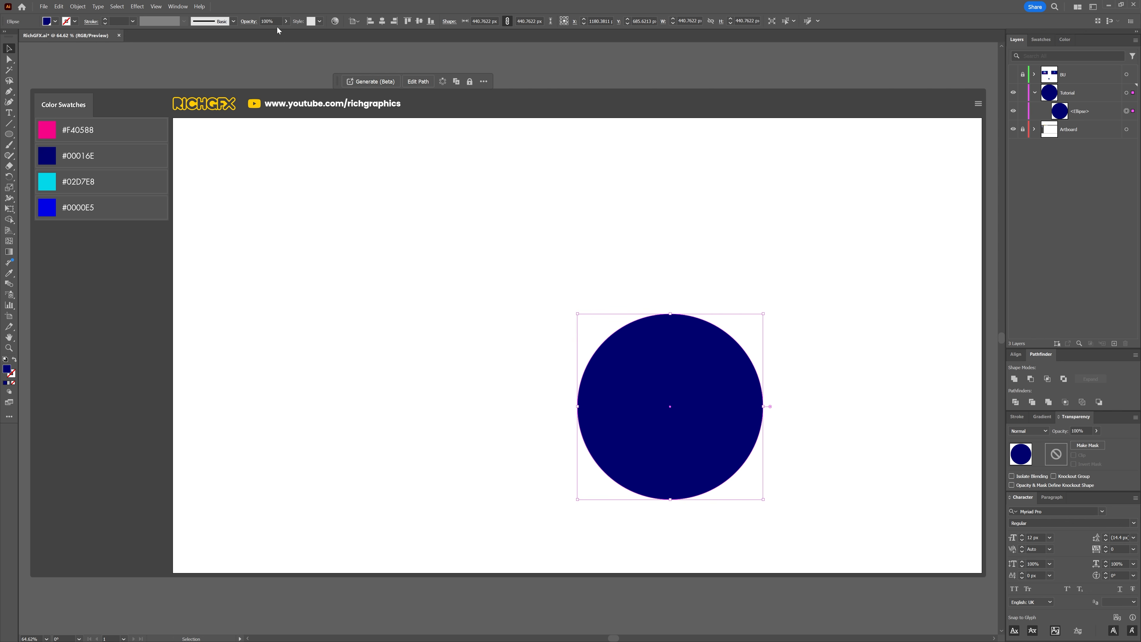
Centre the circle horizontally and vertically on the artboard, and place a copy level with it on the right
{"action": "left_click", "coordinate": [382, 21]}
{"action": "left_click", "coordinate": [419, 21]}
{"action": "left_click", "coordinate": [759, 283]}
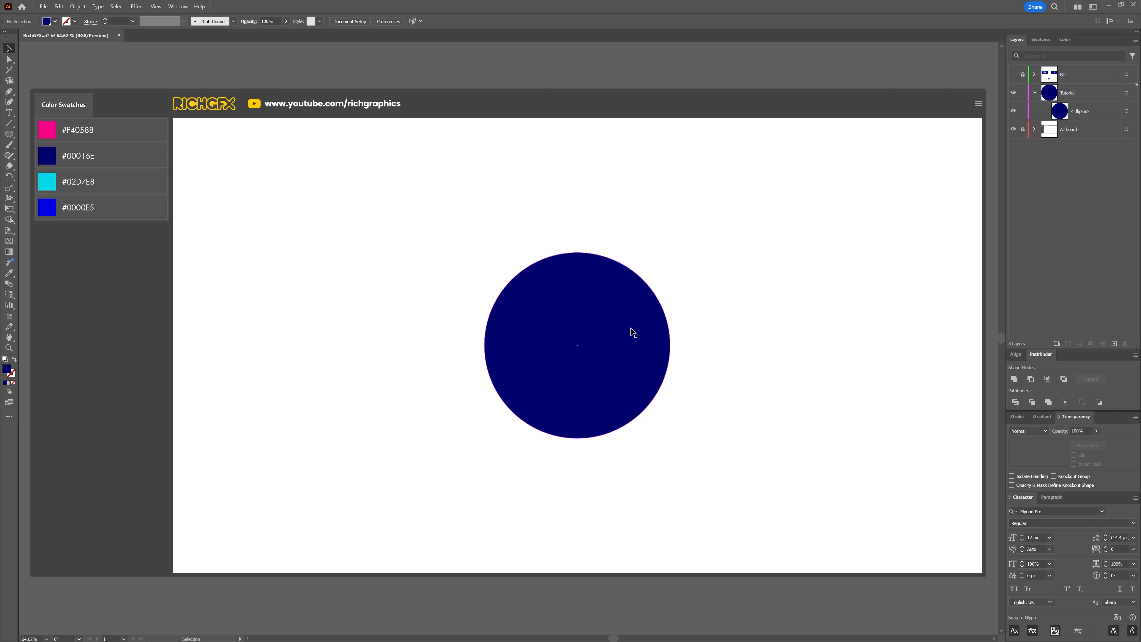
{"action": "left_click_drag", "start_coordinate": [603, 334], "coordinate": [849, 337]}
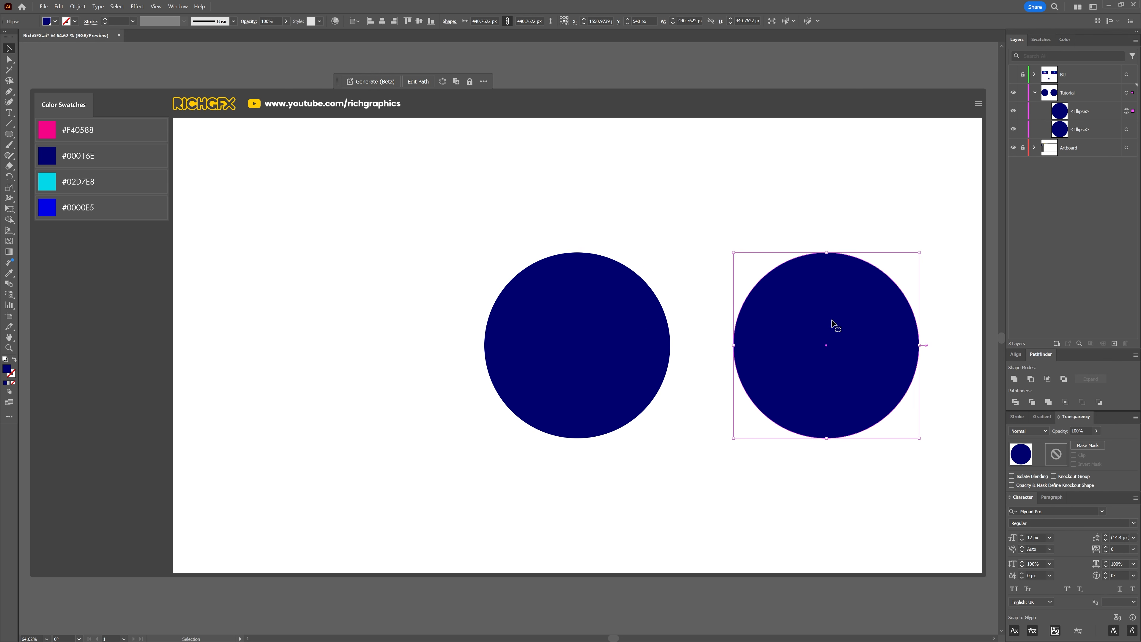
{"action": "left_click", "coordinate": [802, 451]}
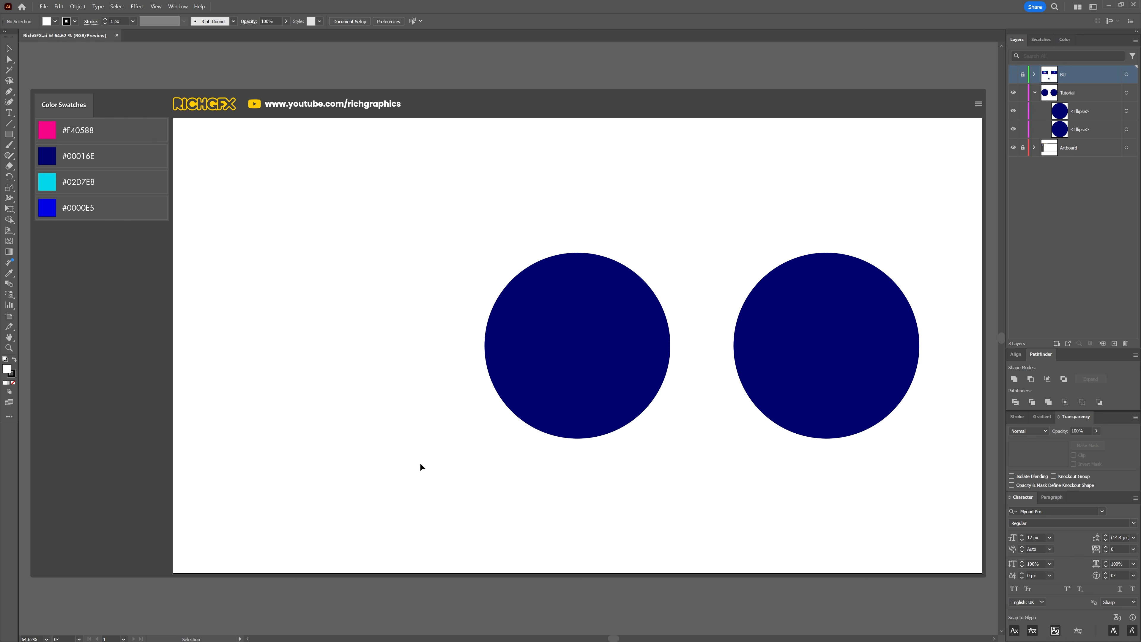
{"action": "left_click", "coordinate": [596, 341]}
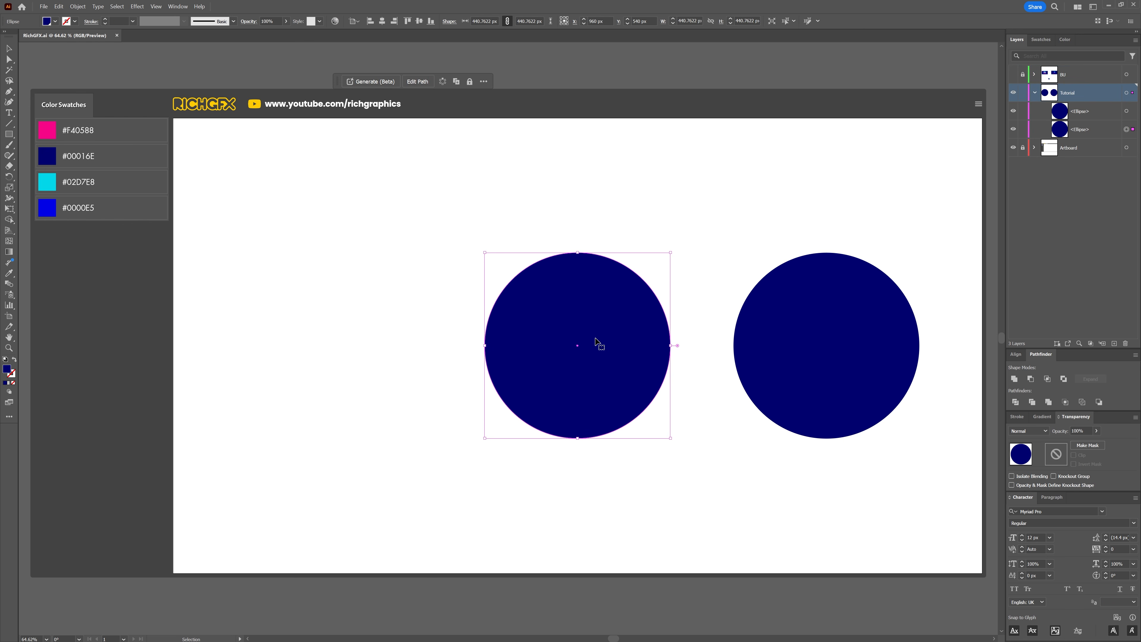
{"action": "left_click", "coordinate": [77, 6]}
{"action": "mouse_move", "coordinate": [139, 307]}
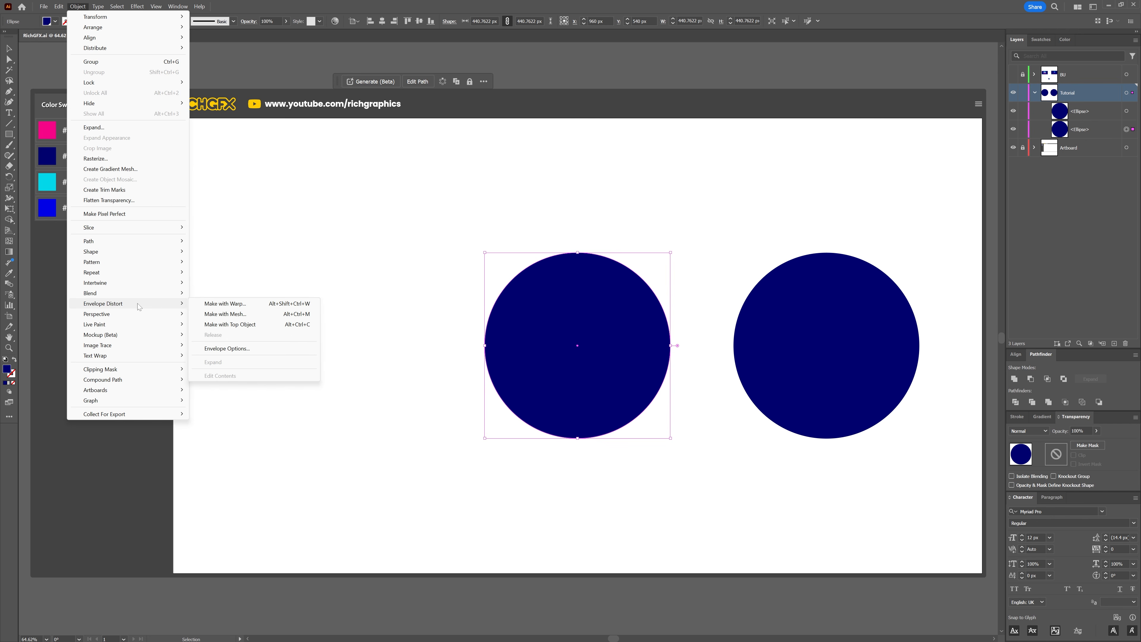
{"action": "left_click", "coordinate": [275, 315]}
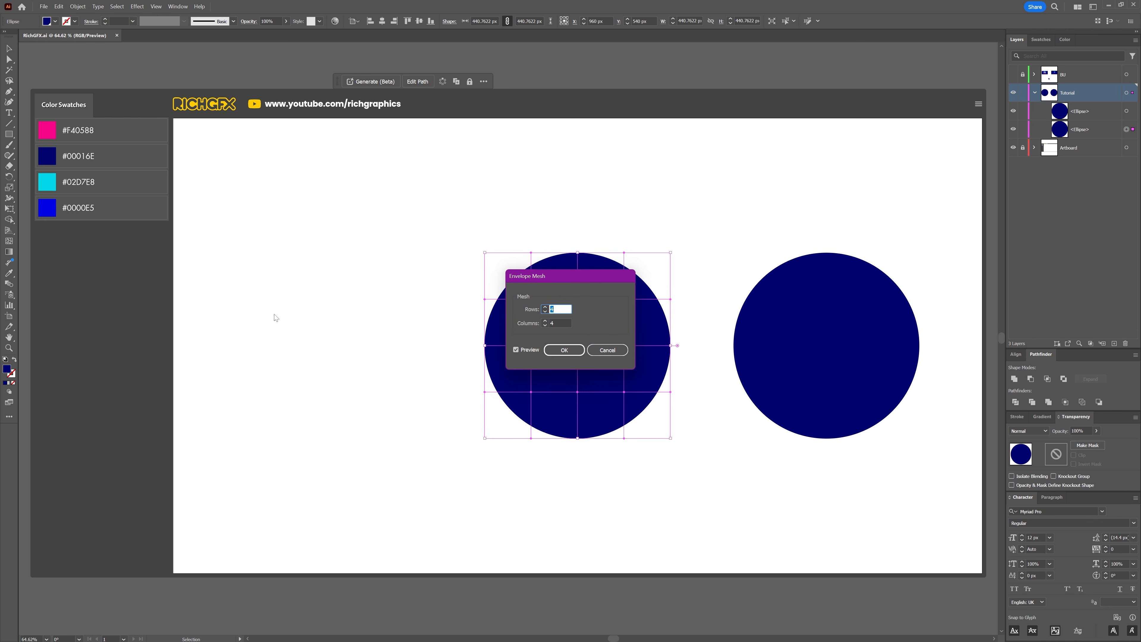
{"action": "left_click", "coordinate": [558, 309]}
{"action": "left_click", "coordinate": [533, 313]}
{"action": "key", "text": "Tab"}
{"action": "type", "text": "10"}
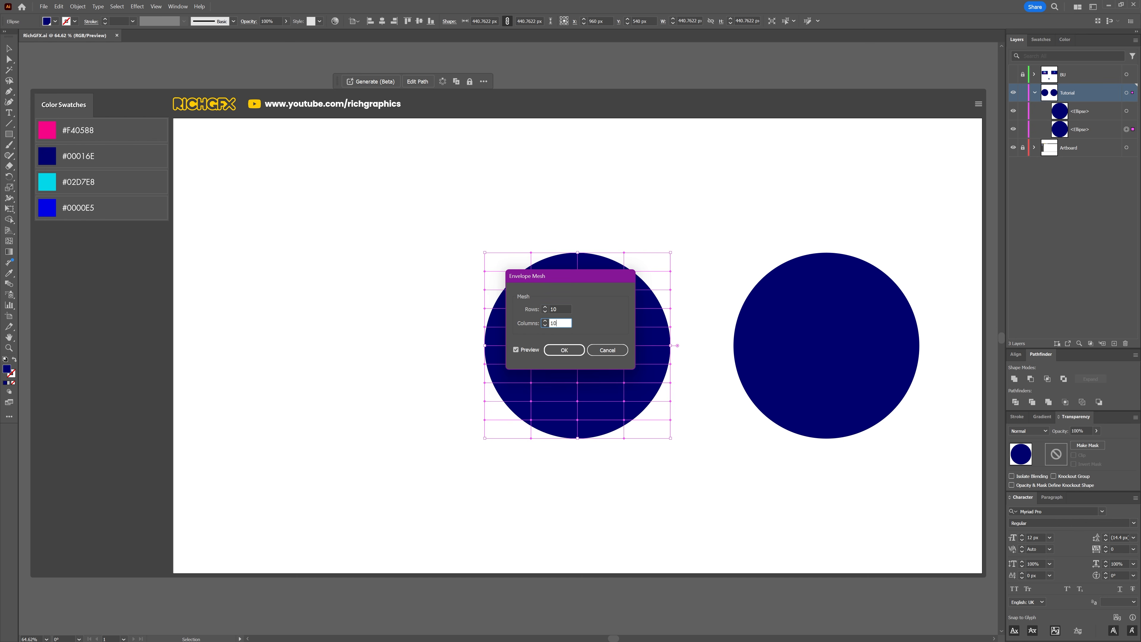
{"action": "key", "text": "Tab"}
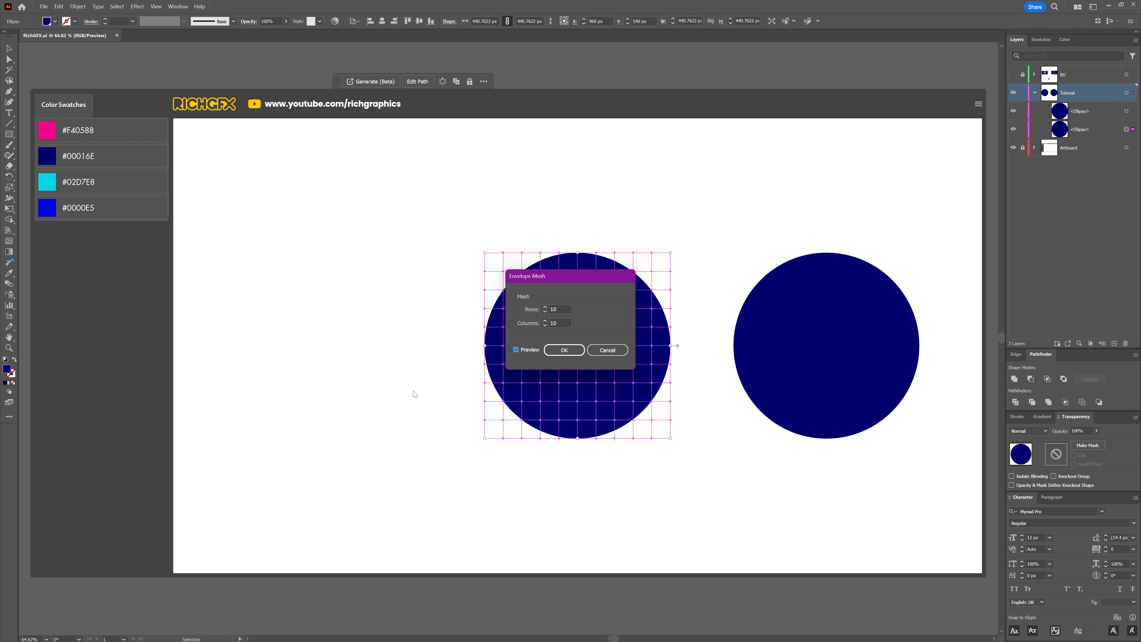
{"action": "left_click", "coordinate": [616, 354]}
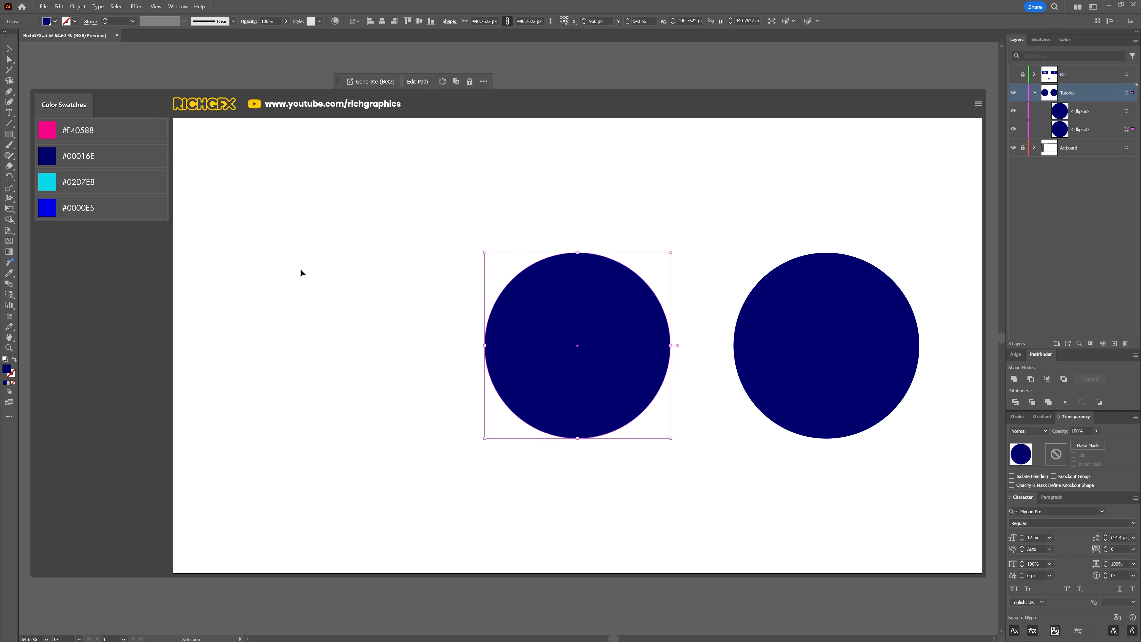
Add gradient mesh points to the central circle at its upper left, near its centre and at its lower right
{"action": "left_click", "coordinate": [11, 242]}
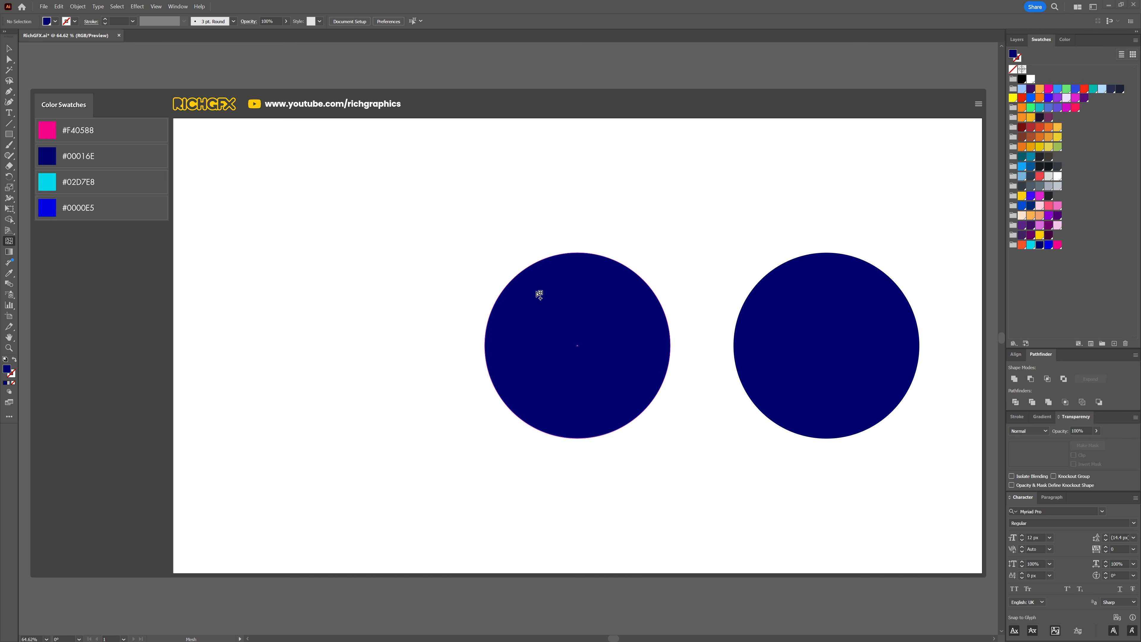
{"action": "left_click", "coordinate": [536, 292]}
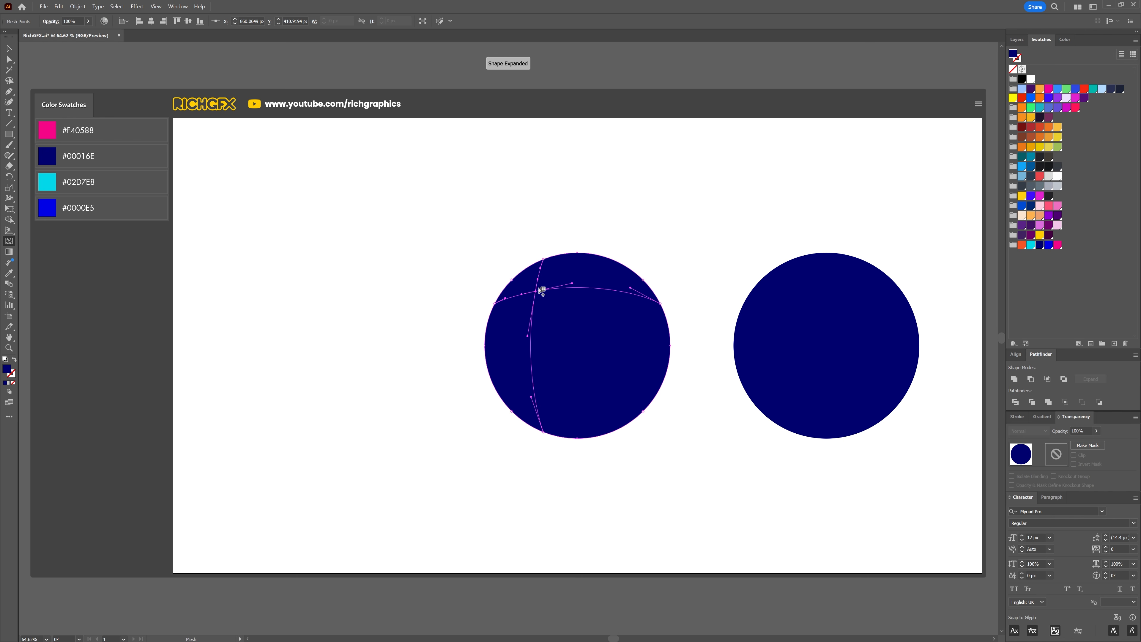
{"action": "left_click", "coordinate": [587, 346]}
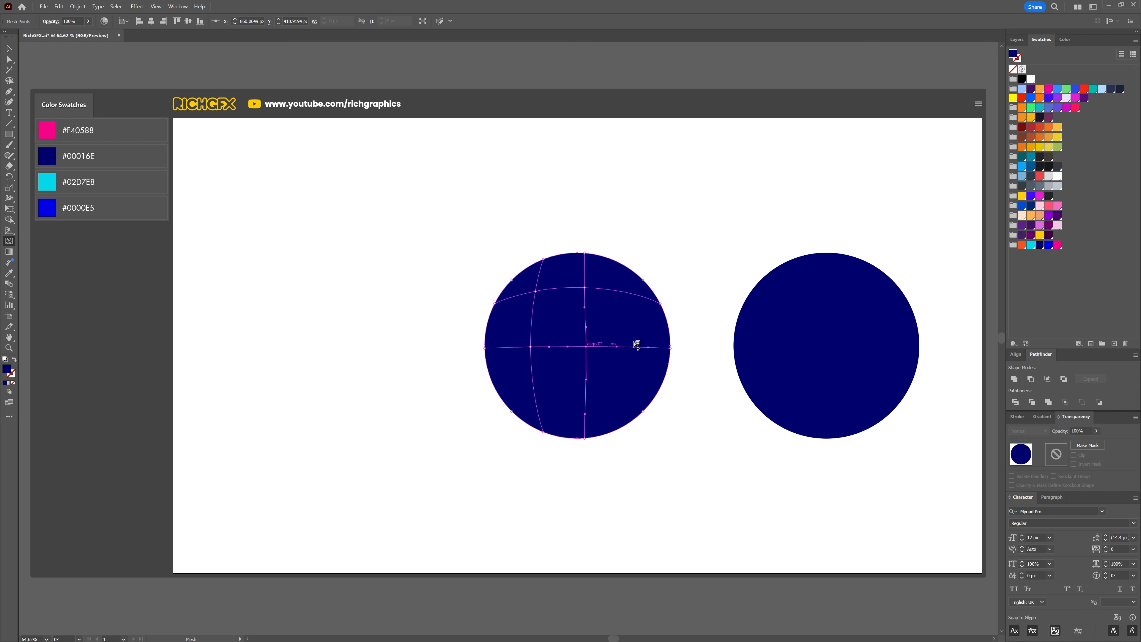
{"action": "left_click", "coordinate": [633, 392]}
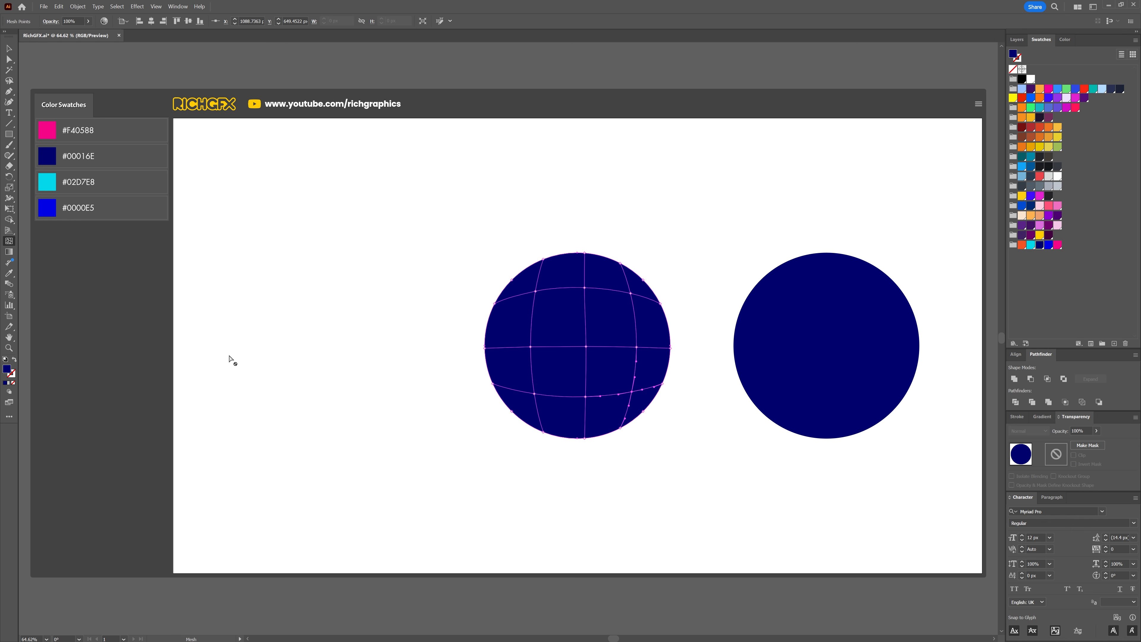
Colour the upper-right mesh point cyan #02D7E8, the lower-left one pink #F40588 and the central one white
{"action": "key", "text": "a"}
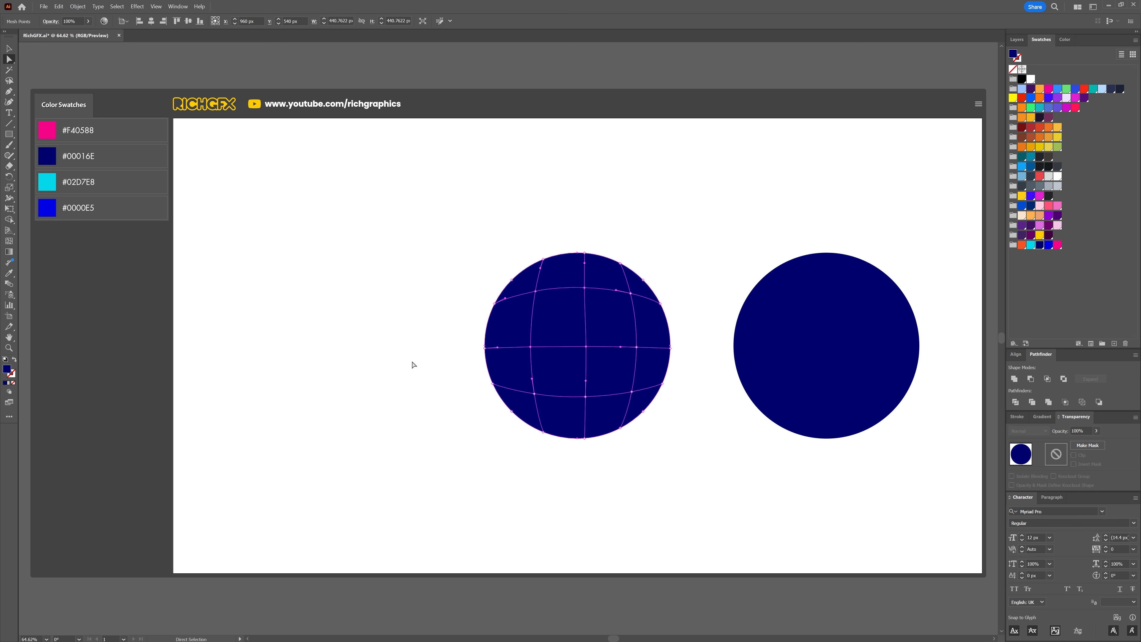
{"action": "left_click", "coordinate": [631, 294]}
{"action": "left_click", "coordinate": [1031, 244]}
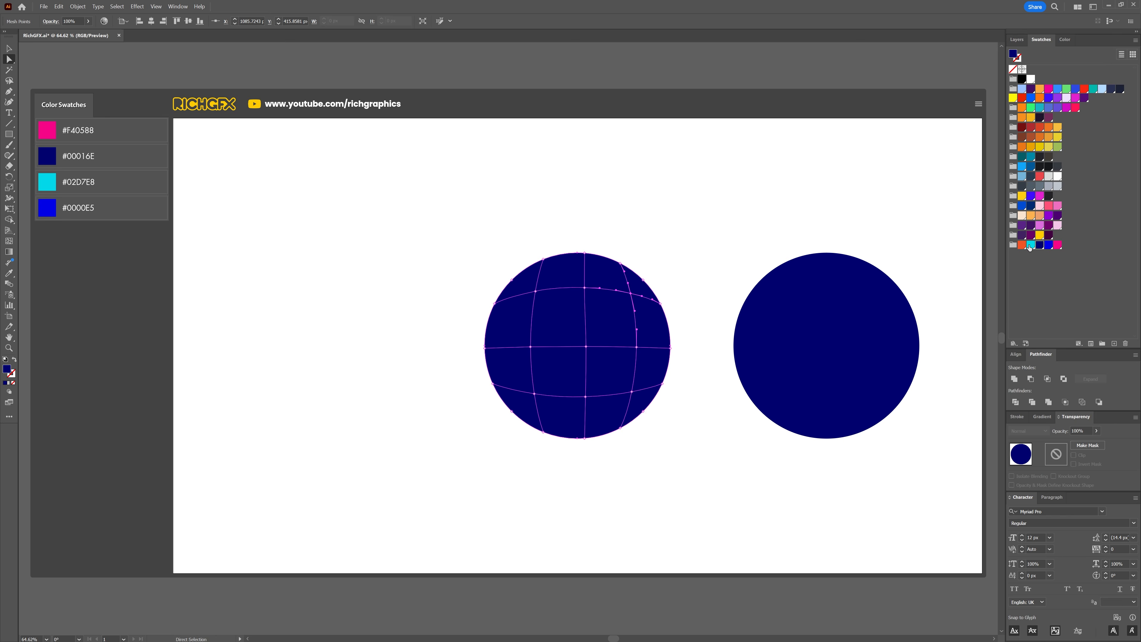
{"action": "left_click", "coordinate": [533, 397]}
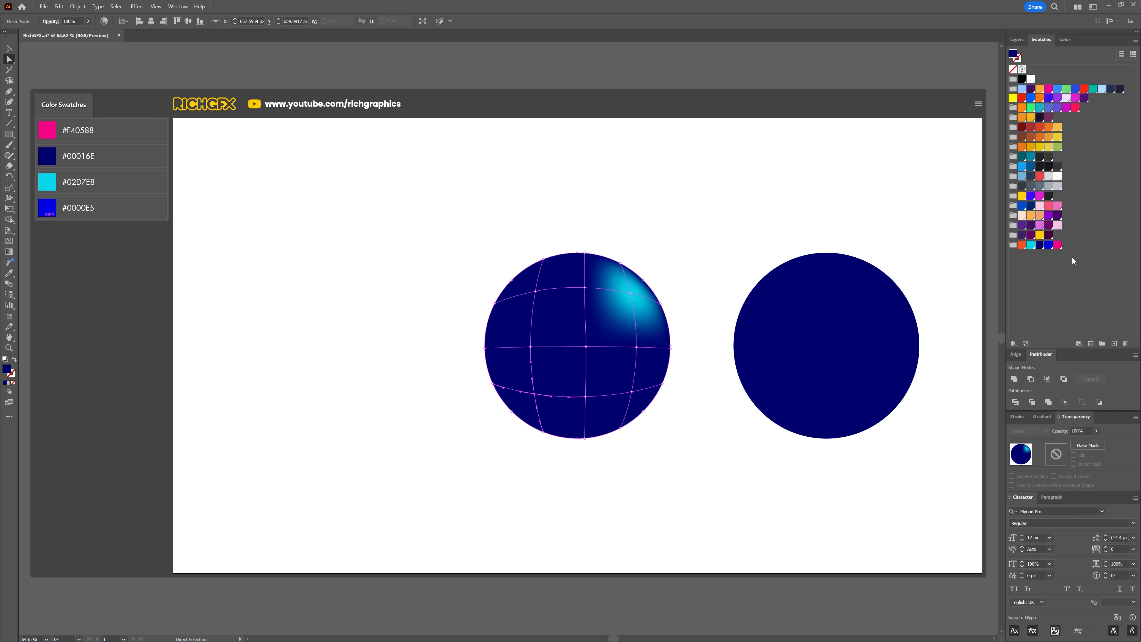
{"action": "left_click", "coordinate": [1058, 244]}
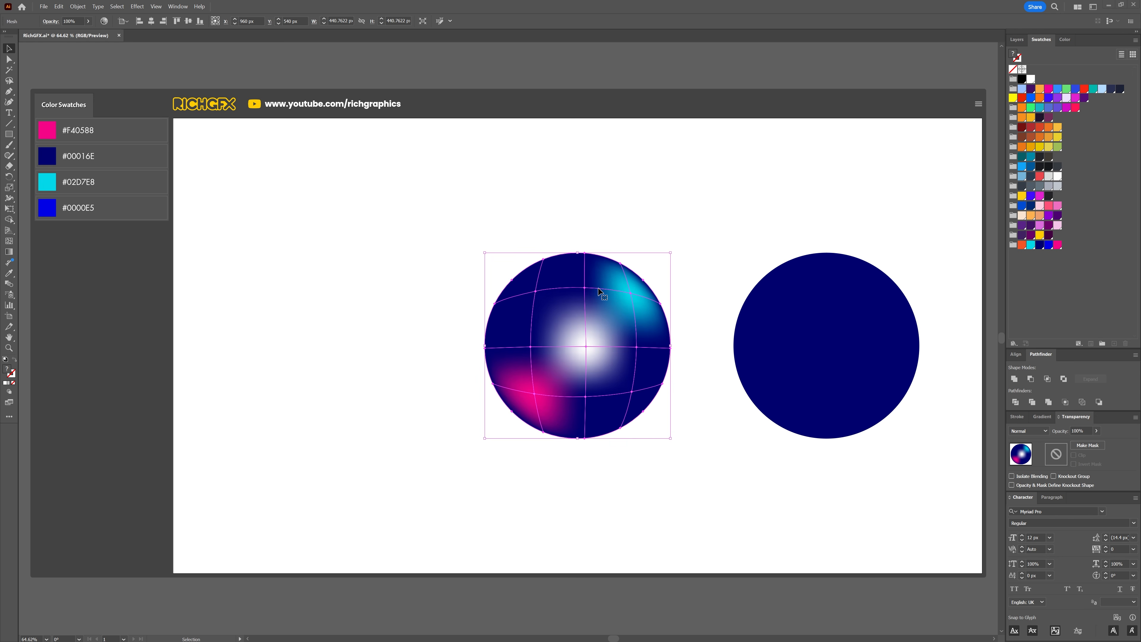
{"action": "left_click", "coordinate": [702, 262]}
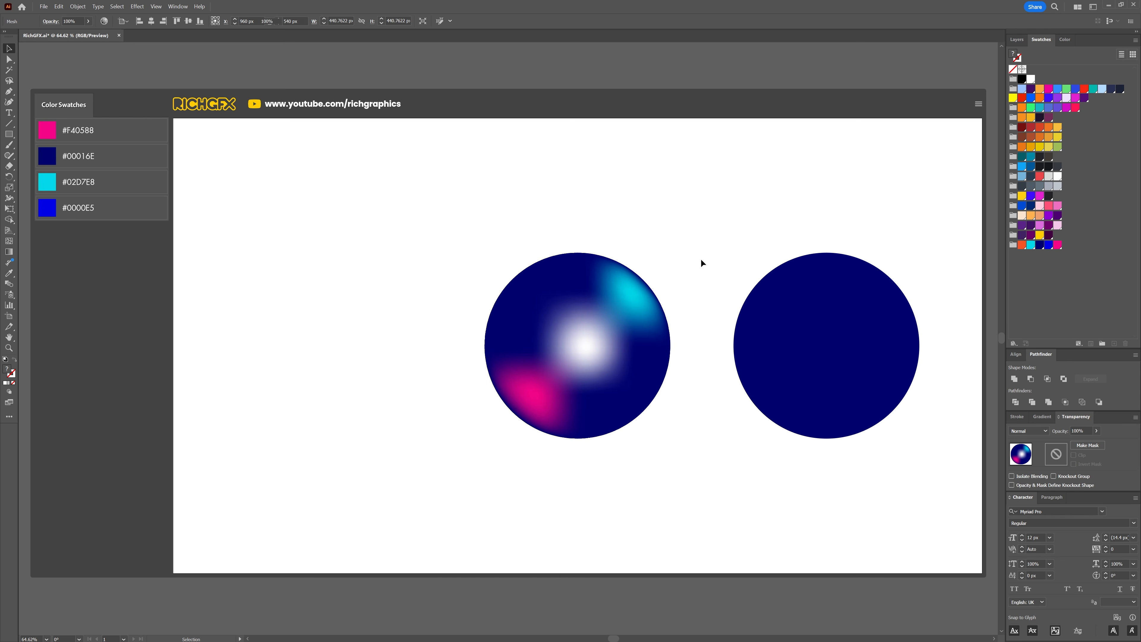
Colour the mesh points directly above and directly right of the circle's centre medium blue
{"action": "key", "text": "a"}
{"action": "left_click", "coordinate": [584, 287]}
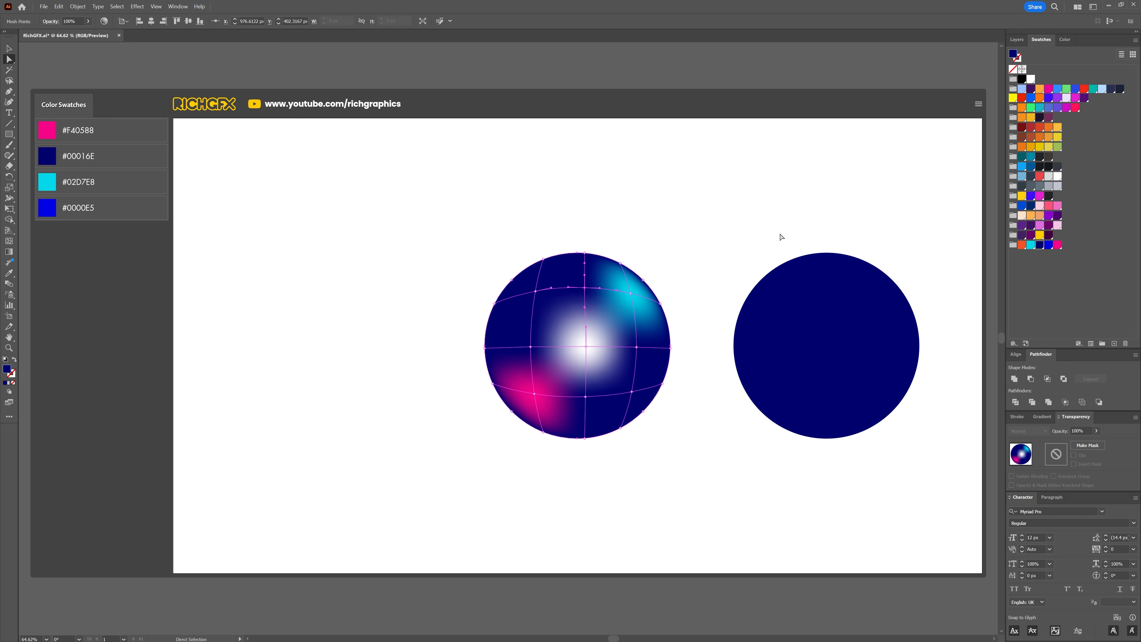
{"action": "left_click", "coordinate": [1048, 107]}
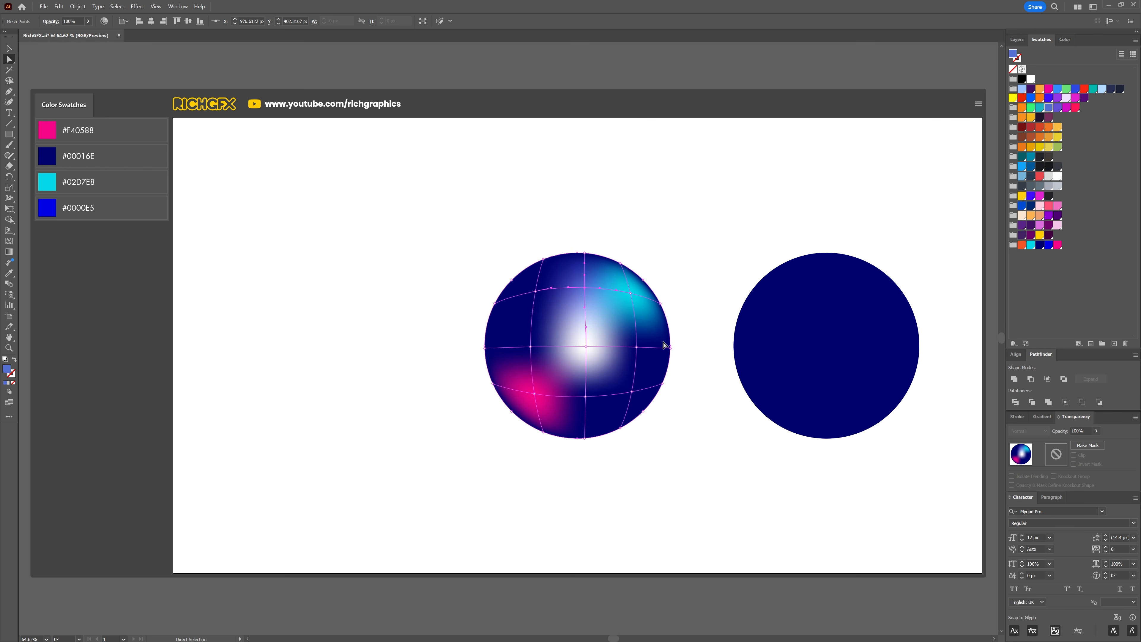
{"action": "left_click", "coordinate": [636, 347]}
{"action": "left_click", "coordinate": [1049, 108]}
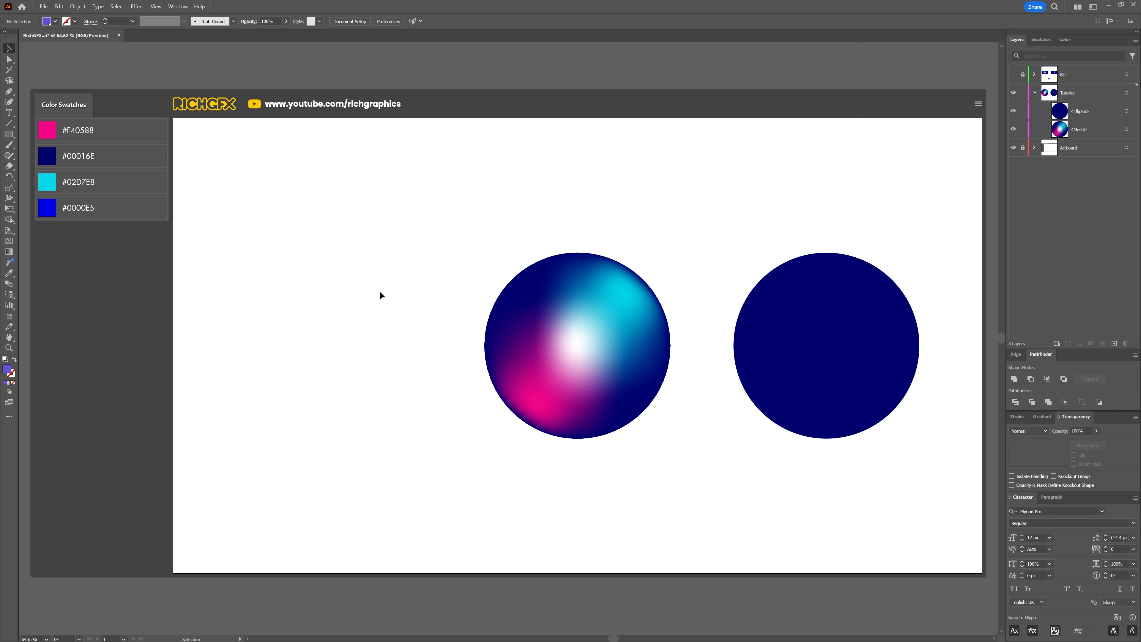
Choose the Twirl tool and set its brush width and height to 400 px
{"action": "left_click", "coordinate": [12, 203]}
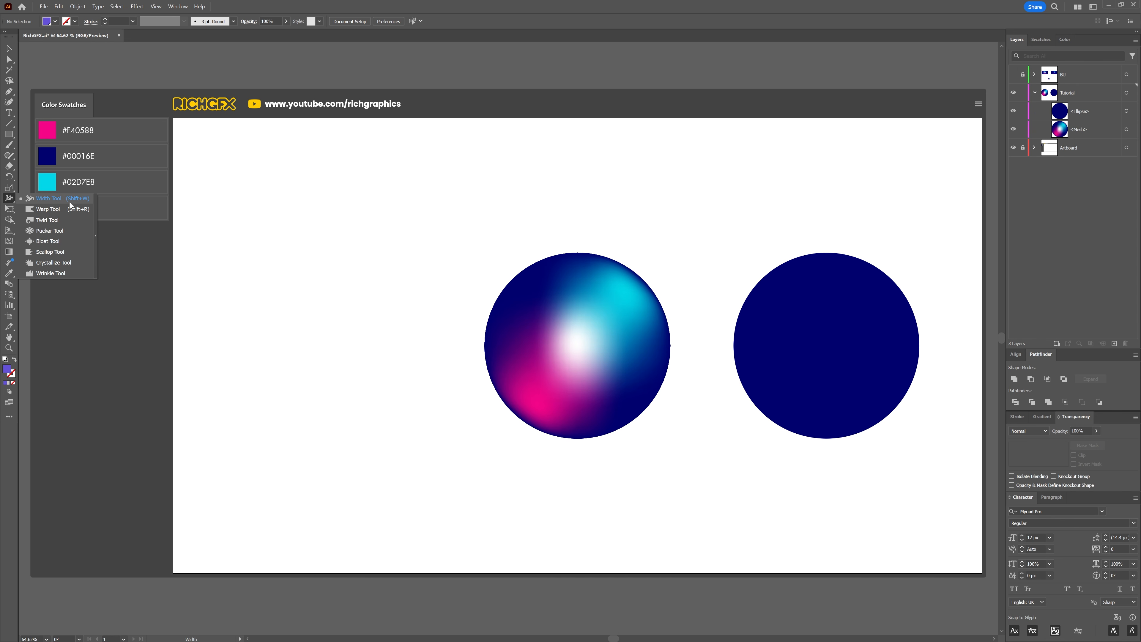
{"action": "left_click", "coordinate": [47, 220]}
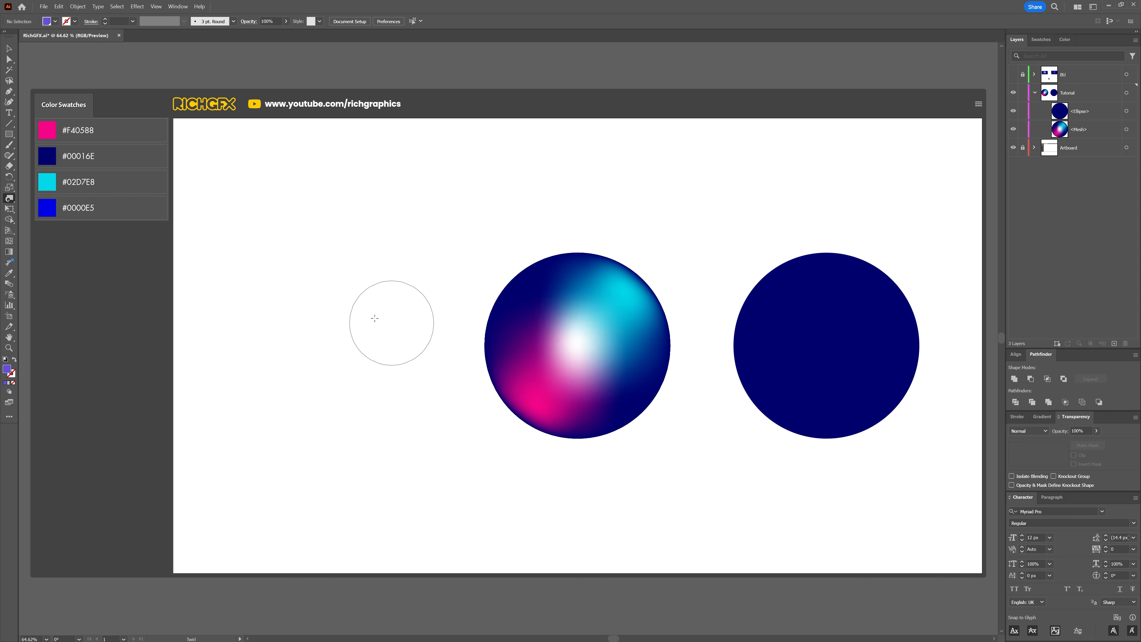
{"action": "left_click", "coordinate": [577, 344], "text": "ctrl"}
{"action": "double_click", "coordinate": [9, 198]}
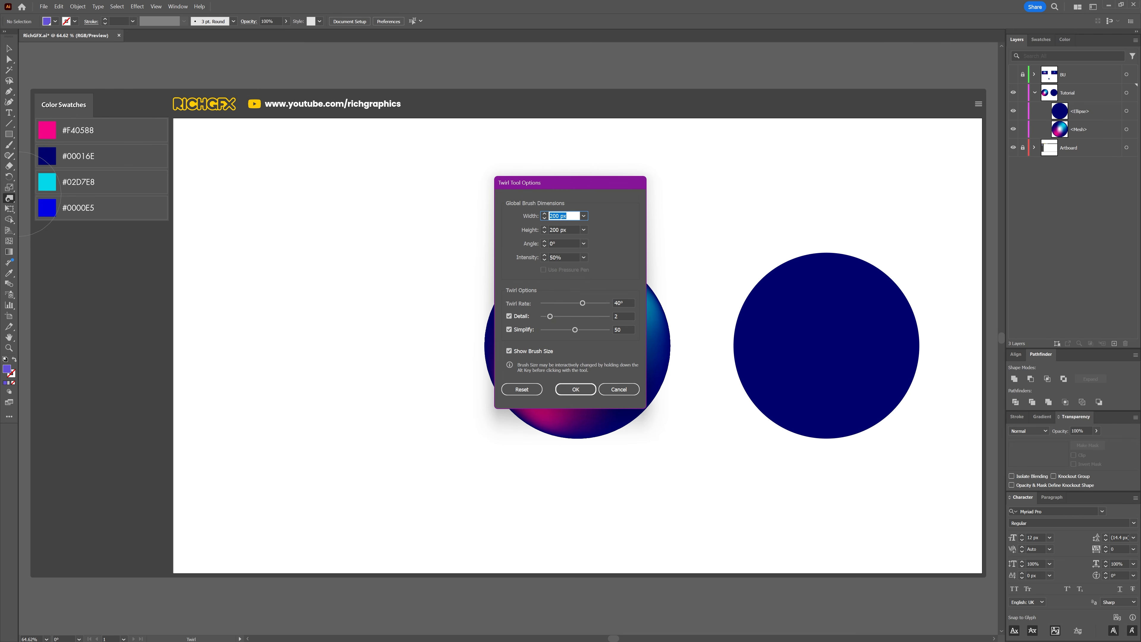
{"action": "left_click_drag", "start_coordinate": [559, 216], "coordinate": [536, 216]}
{"action": "type", "text": "400"}
{"action": "key", "text": "Tab"}
{"action": "type", "text": "40"}
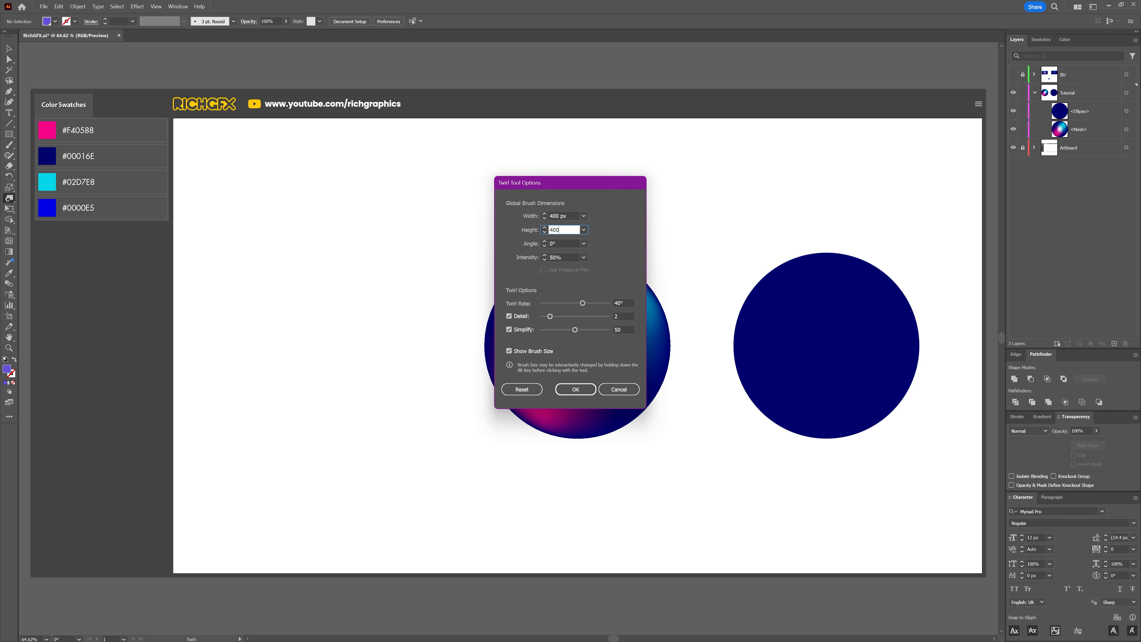
{"action": "type", "text": "0"}
{"action": "left_click", "coordinate": [576, 390]}
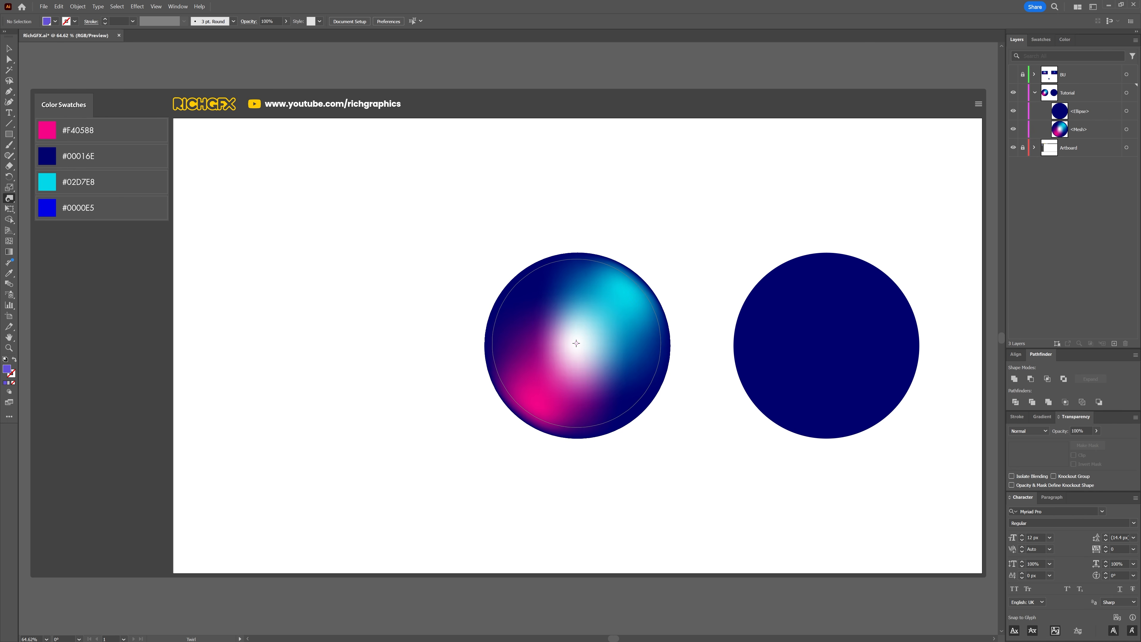
Twirl the gradient mesh circle around its centre until the pink and cyan areas form a swirl
{"action": "left_click_drag", "start_coordinate": [576, 345], "coordinate": [578, 345]}
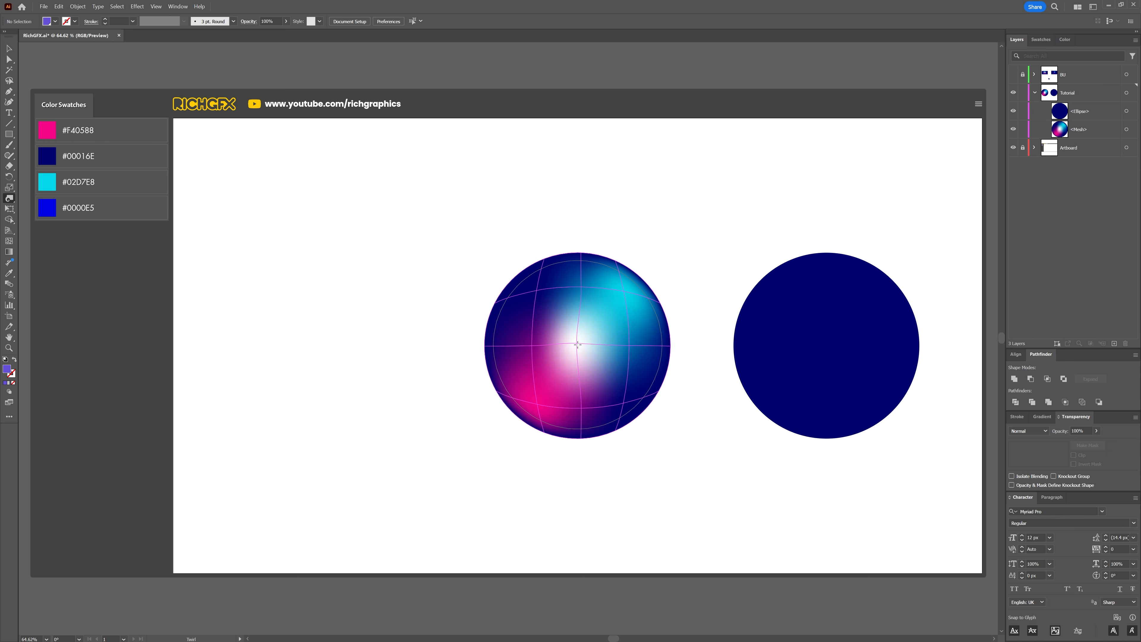
{"action": "left_click_drag", "start_coordinate": [578, 345], "coordinate": [577, 345]}
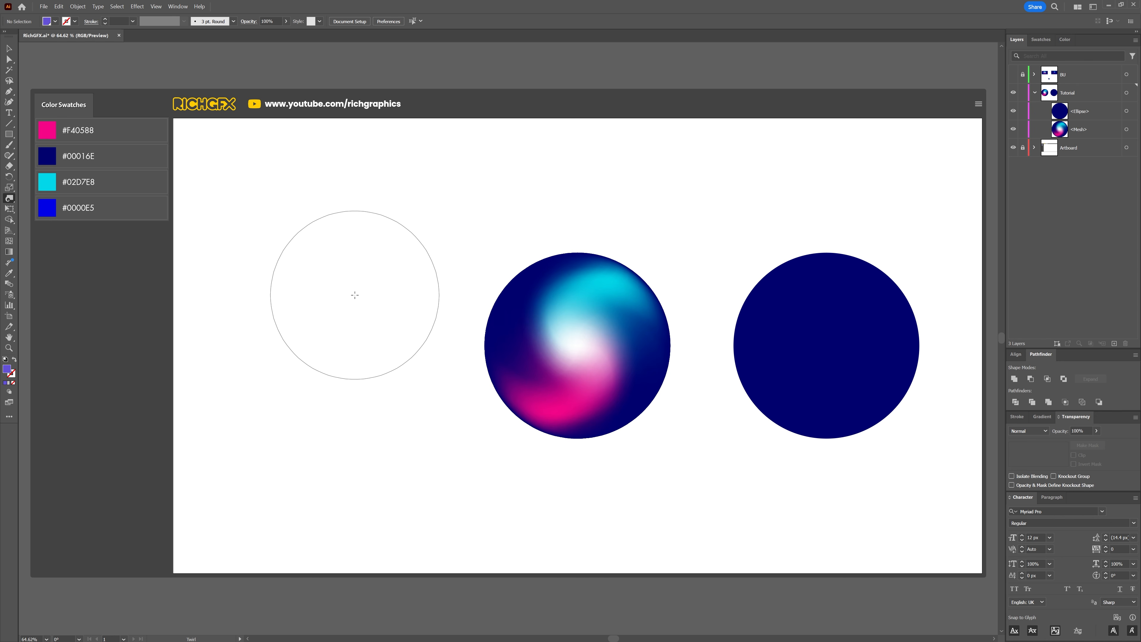
{"action": "key", "text": "v"}
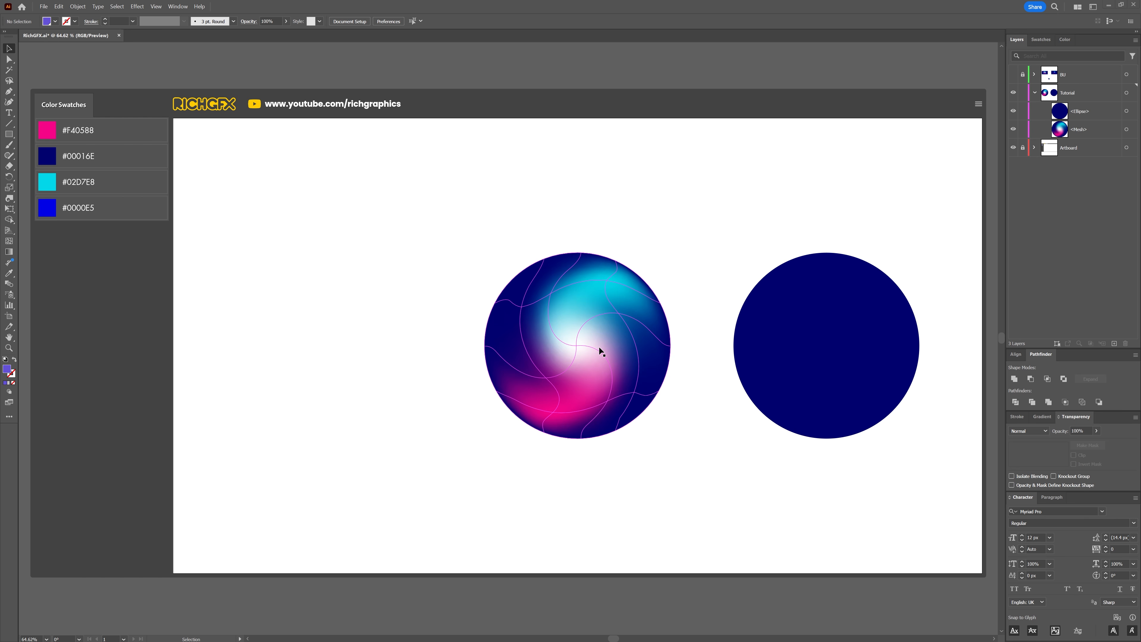
Place a copy of the twirled circle to its left and apply a Gaussian Blur with a 50-pixel radius to the copy
{"action": "left_click_drag", "start_coordinate": [599, 346], "coordinate": [380, 346]}
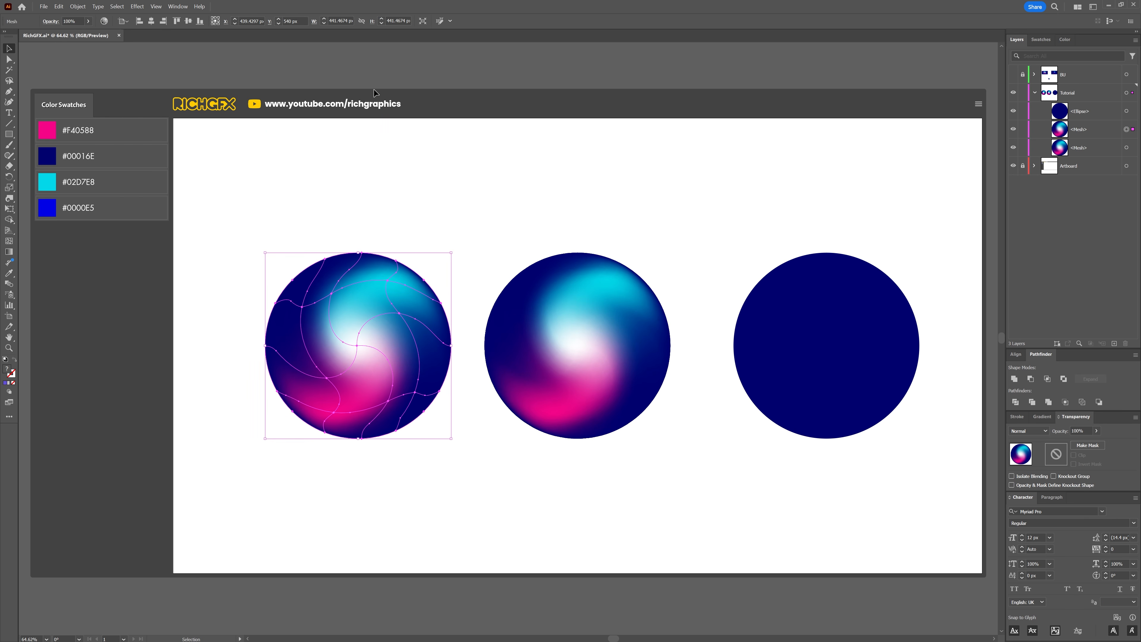
{"action": "left_click", "coordinate": [138, 6]}
{"action": "mouse_move", "coordinate": [148, 179]}
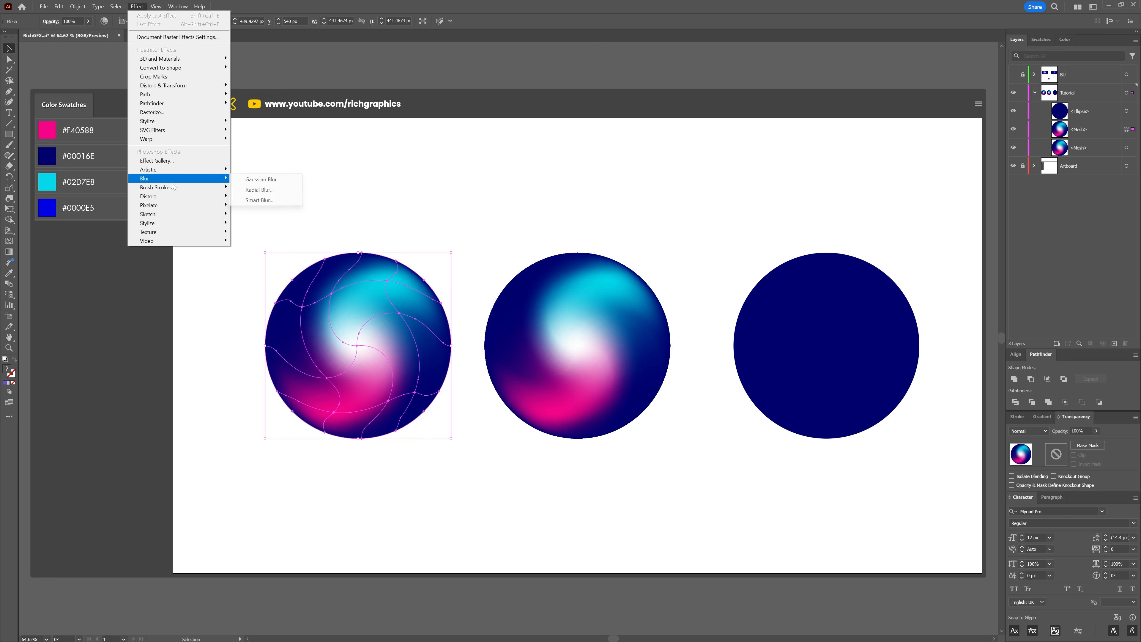
{"action": "left_click", "coordinate": [260, 179]}
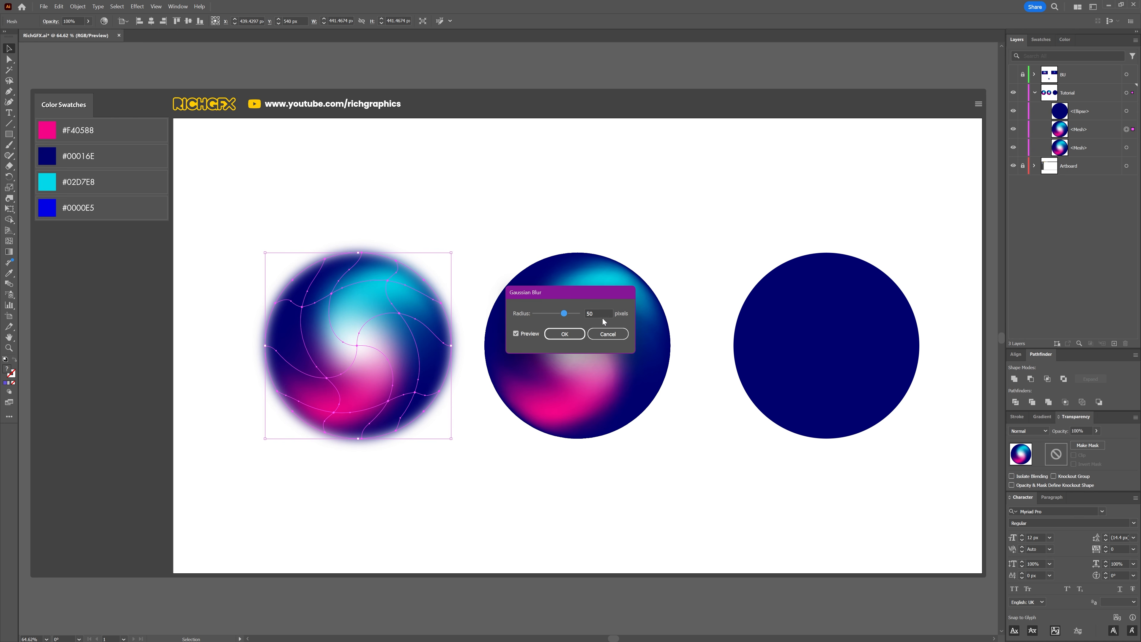
{"action": "left_click", "coordinate": [566, 335]}
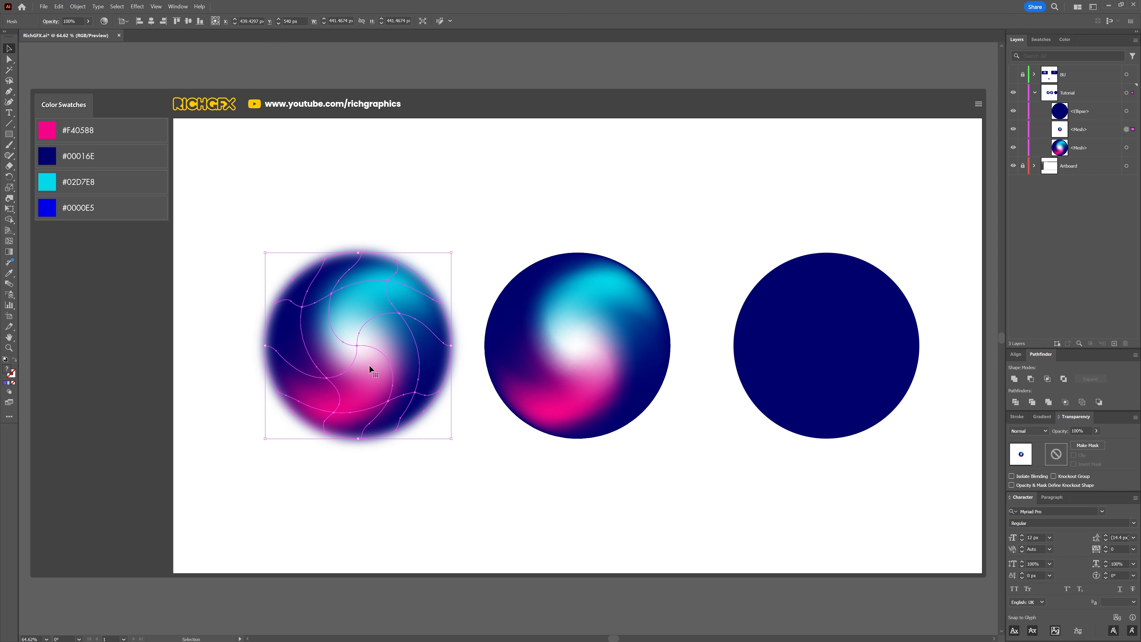
Align the blurred copy and the twirled circle by their horizontal centres so they overlap
{"action": "left_click", "coordinate": [597, 337], "text": "shift"}
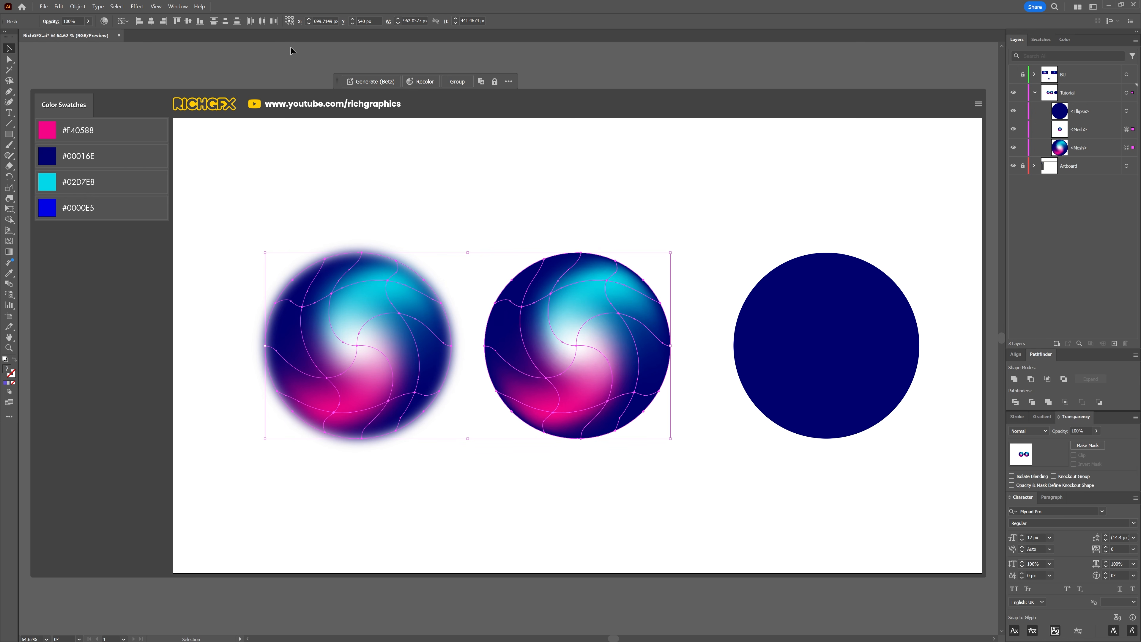
{"action": "left_click", "coordinate": [151, 21]}
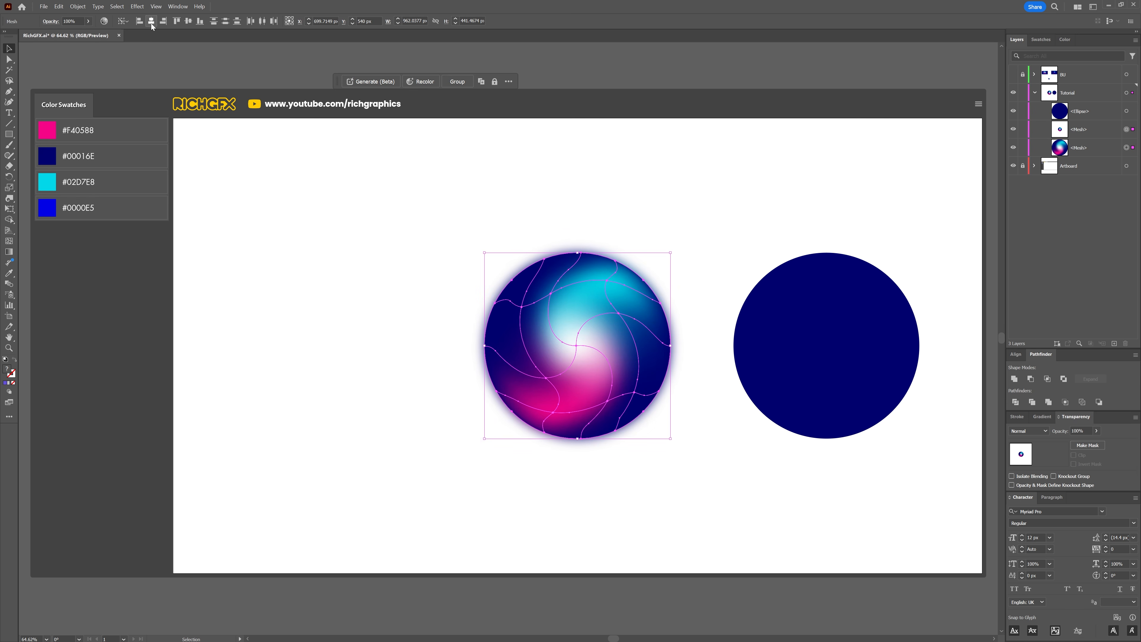
{"action": "left_click", "coordinate": [676, 222]}
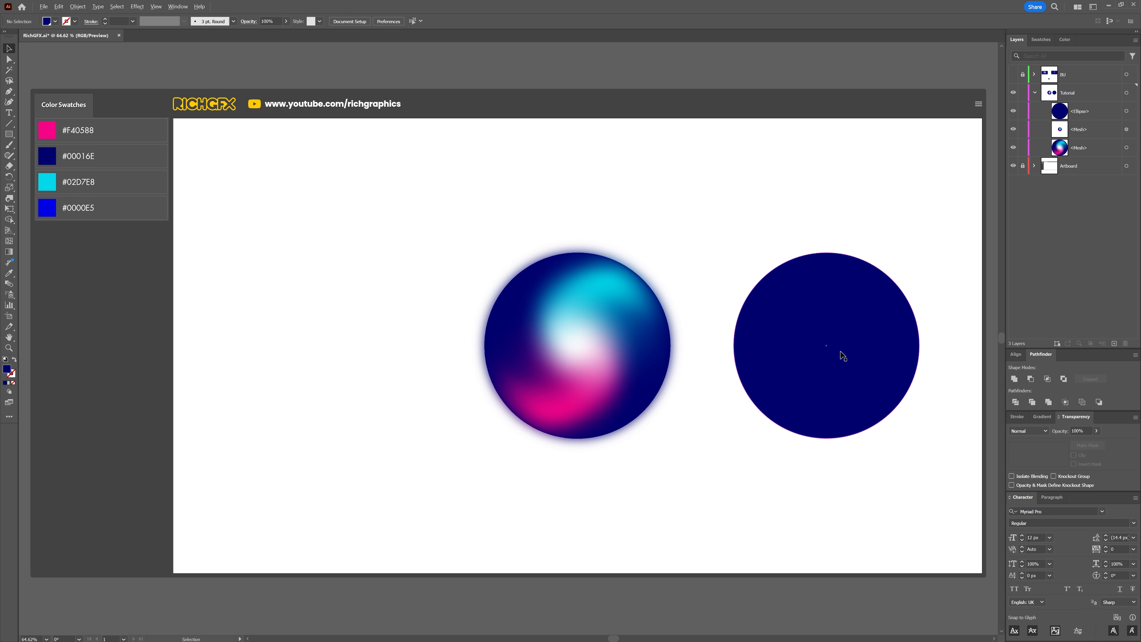
Place a copy of the dark blue circle over the swirl and apply a Sprinkles Grain texture with intensity 21 and contrast 50
{"action": "left_click_drag", "start_coordinate": [841, 355], "coordinate": [592, 356]}
{"action": "left_click", "coordinate": [137, 6]}
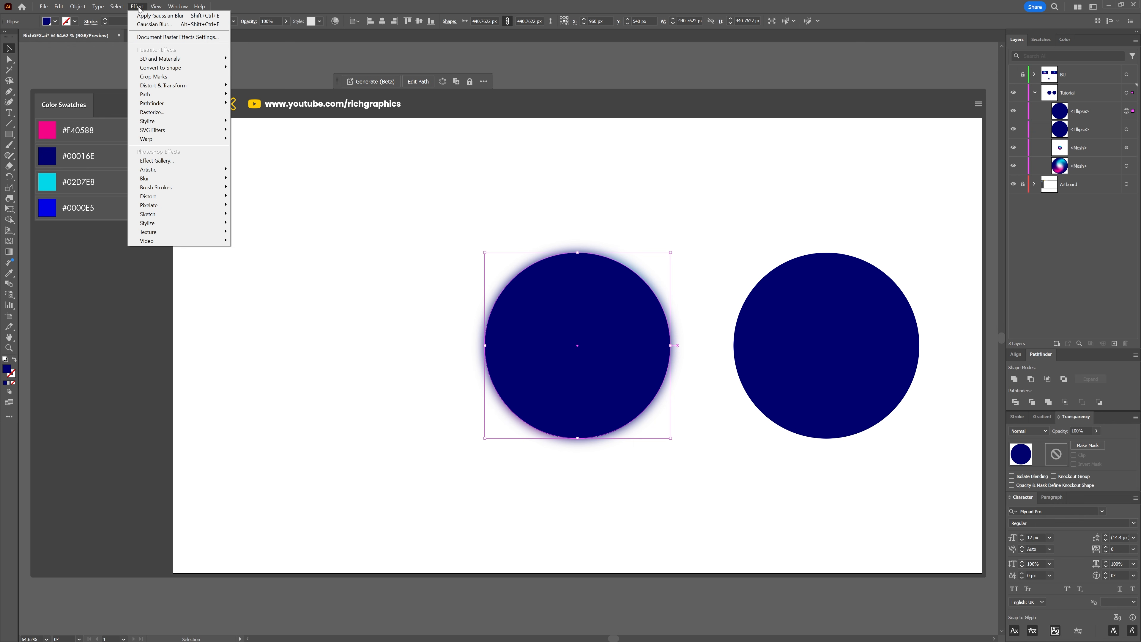
{"action": "mouse_move", "coordinate": [188, 232]}
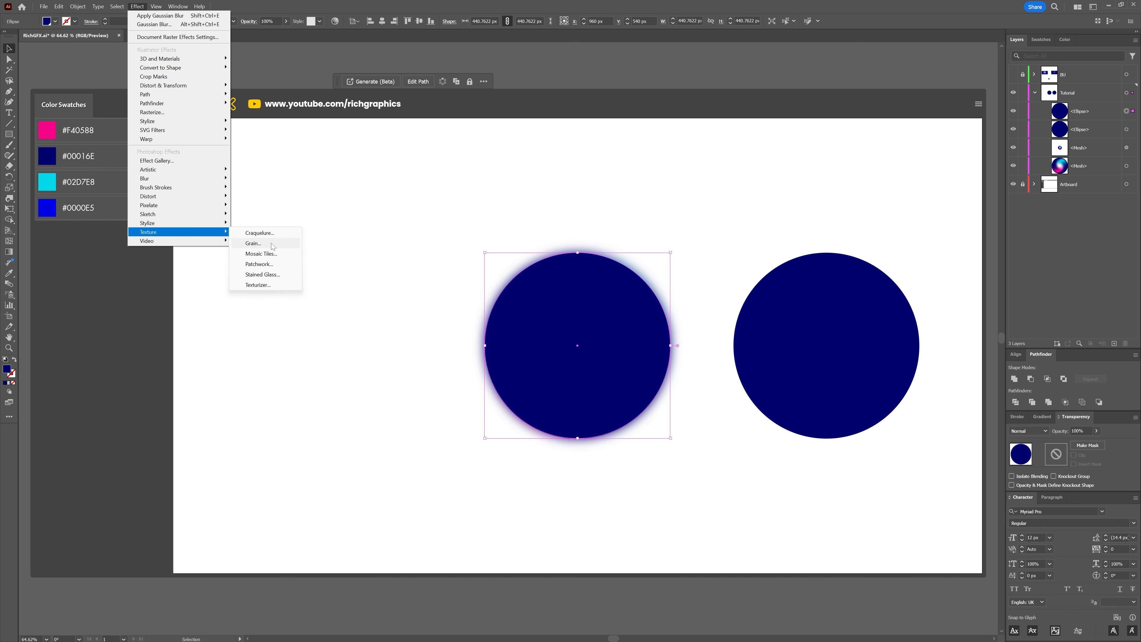
{"action": "left_click", "coordinate": [253, 243]}
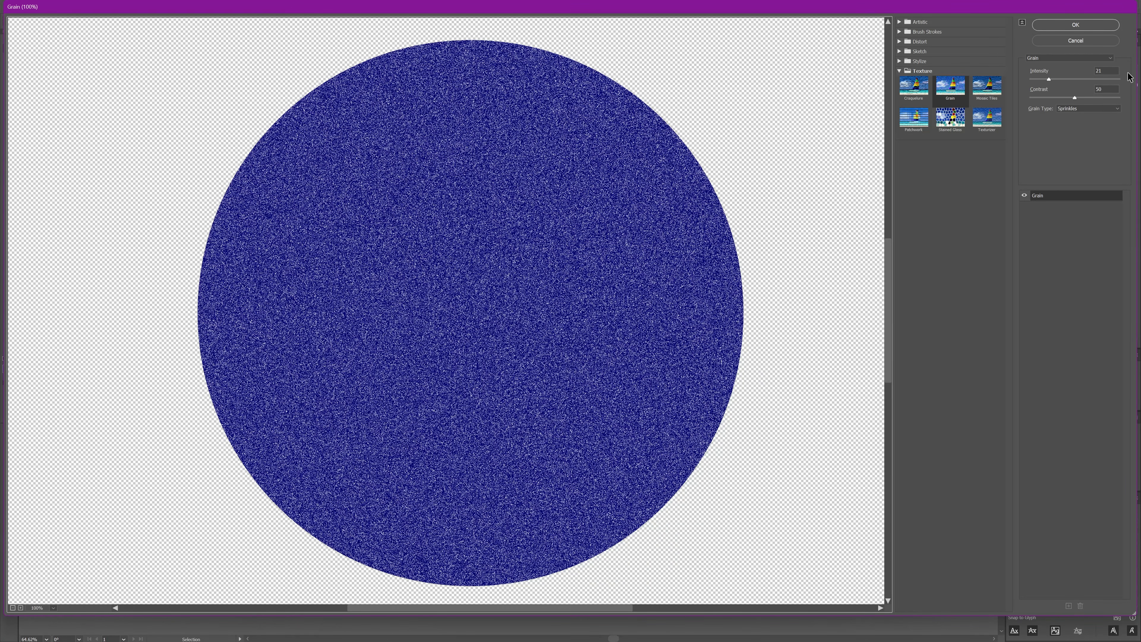
{"action": "left_click", "coordinate": [1110, 71]}
{"action": "left_click", "coordinate": [1112, 89]}
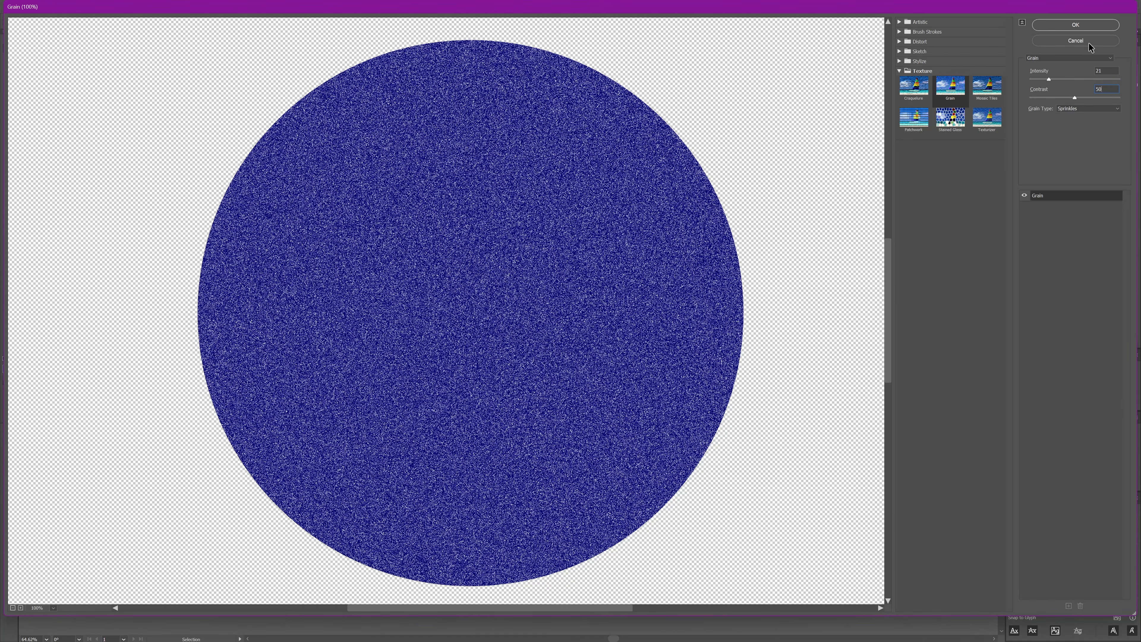
{"action": "left_click", "coordinate": [1086, 24]}
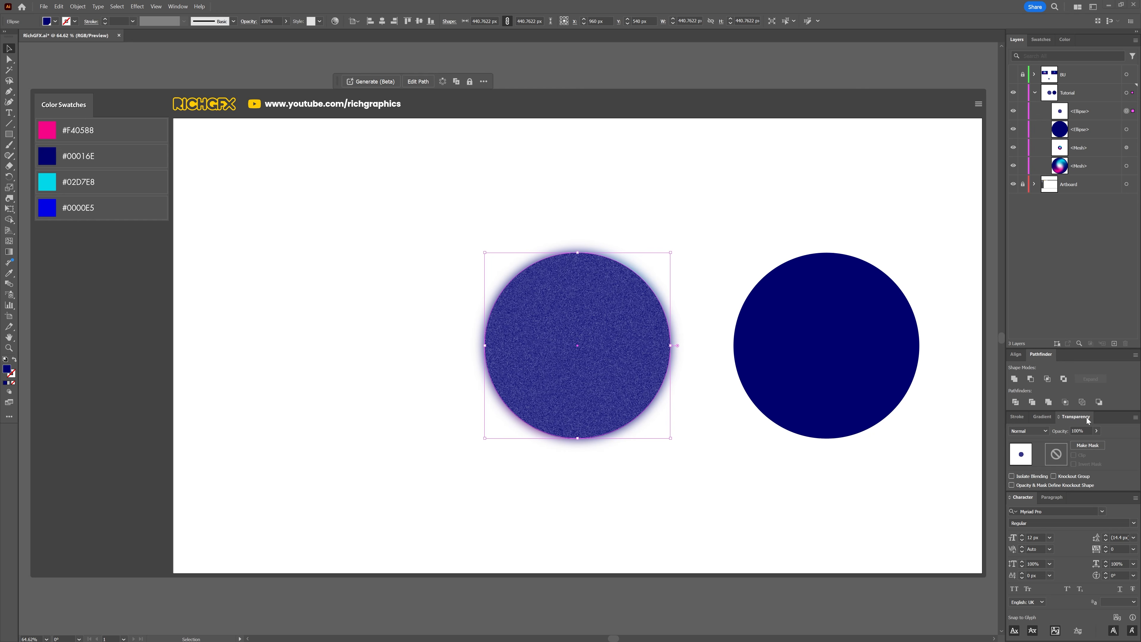
Set the grainy circle's blending mode to Soft Light and its opacity to 50%
{"action": "left_click", "coordinate": [1045, 431]}
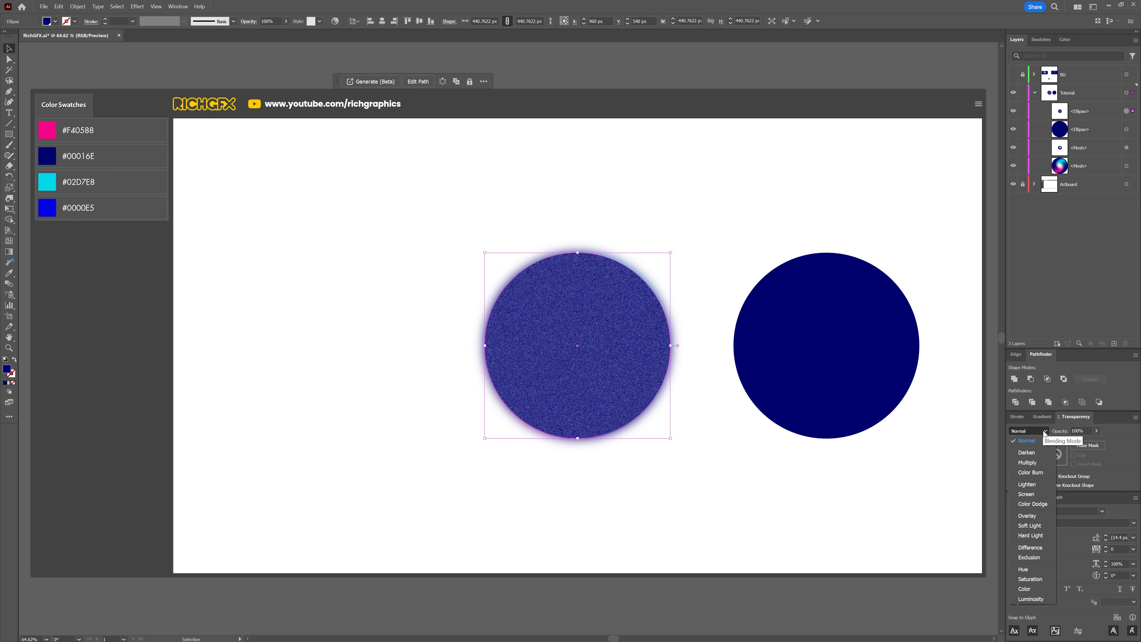
{"action": "left_click", "coordinate": [1039, 526]}
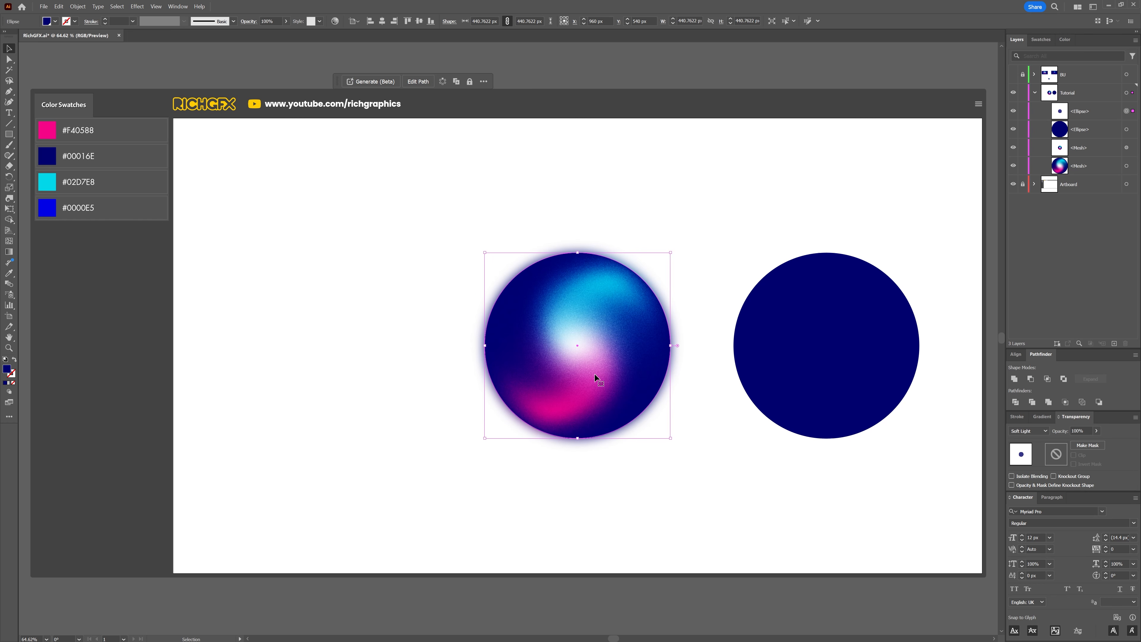
{"action": "left_click", "coordinate": [1071, 432]}
{"action": "type", "text": "50"}
{"action": "key", "text": "Return"}
{"action": "left_click", "coordinate": [374, 481]}
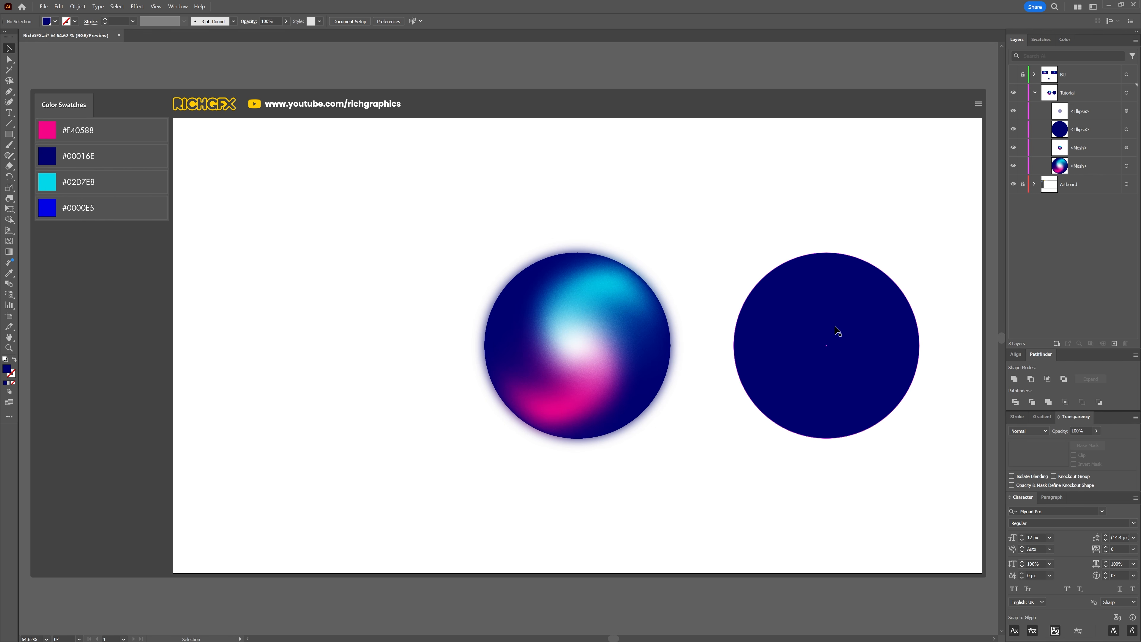
Bring the plain dark blue circle to the front and centre it horizontally over the swirl circle
{"action": "left_click", "coordinate": [858, 337]}
{"action": "right_click", "coordinate": [850, 328]}
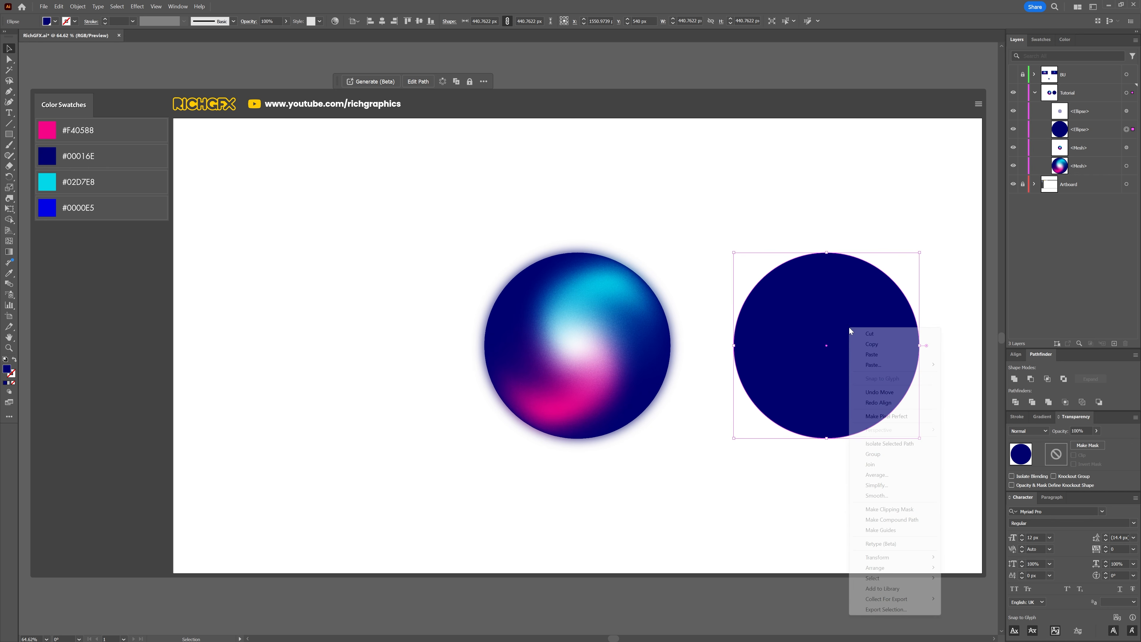
{"action": "mouse_move", "coordinate": [924, 573]}
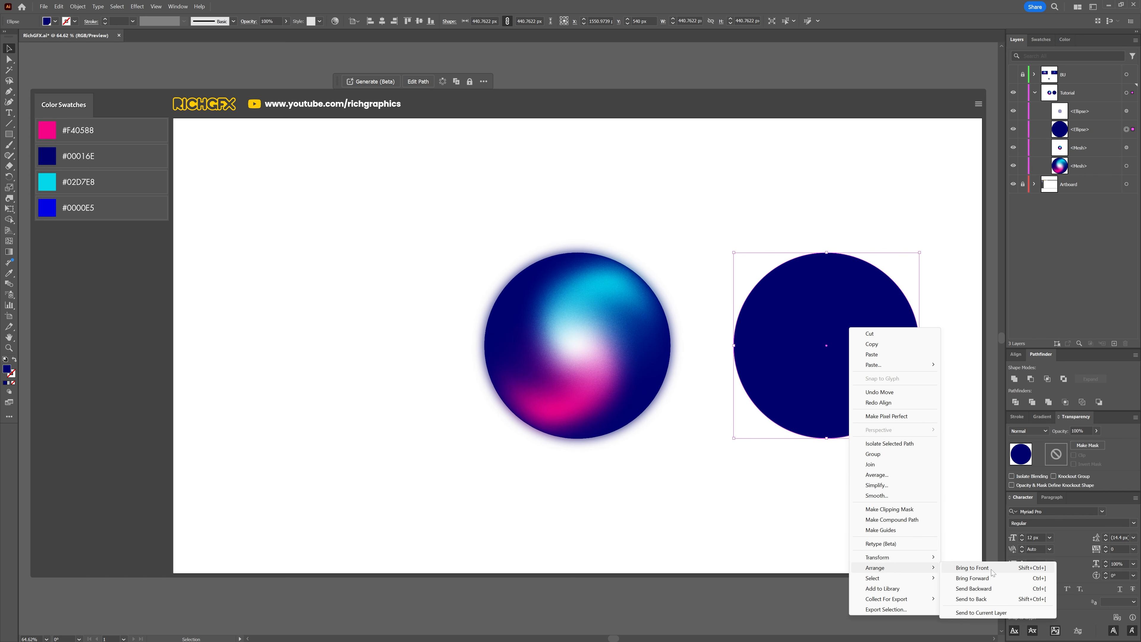
{"action": "left_click", "coordinate": [972, 567]}
{"action": "left_click", "coordinate": [584, 331], "text": "shift"}
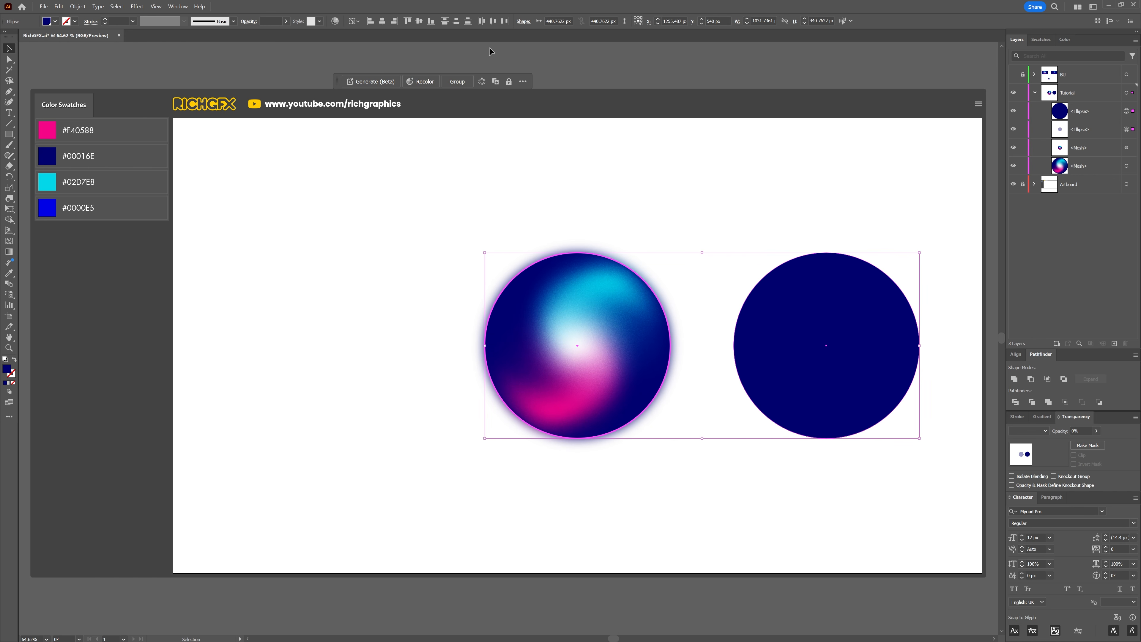
{"action": "left_click", "coordinate": [382, 21]}
{"action": "left_click", "coordinate": [626, 245]}
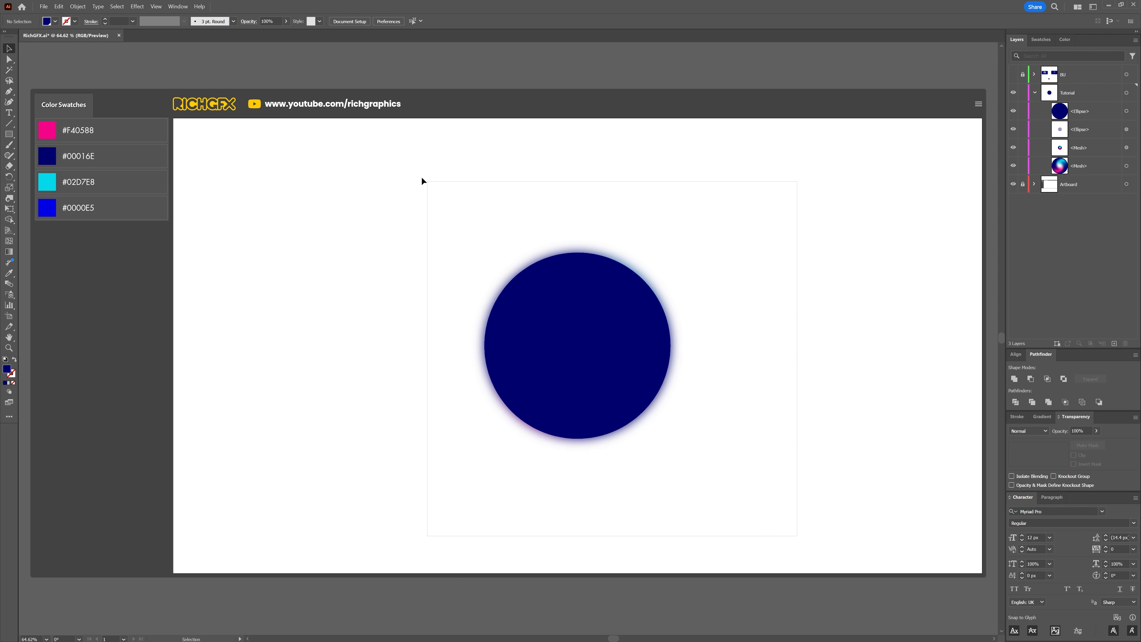
Make a clipping mask from all the stacked circles to trim the blurred edge
{"action": "key", "text": "ctrl+a"}
{"action": "right_click", "coordinate": [583, 310]}
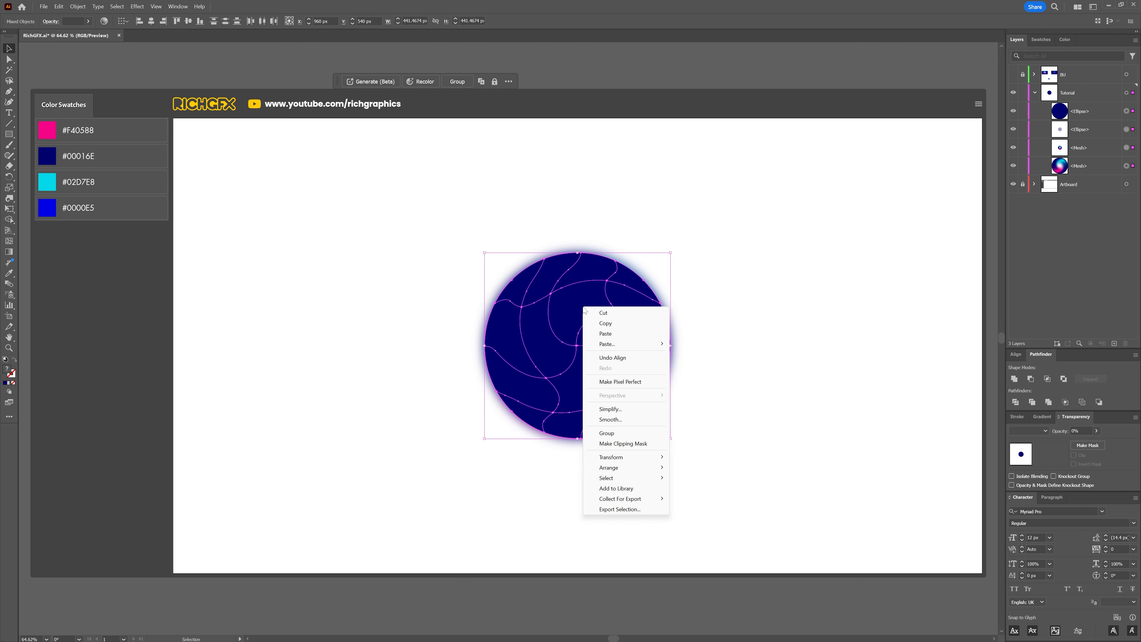
{"action": "left_click", "coordinate": [641, 444]}
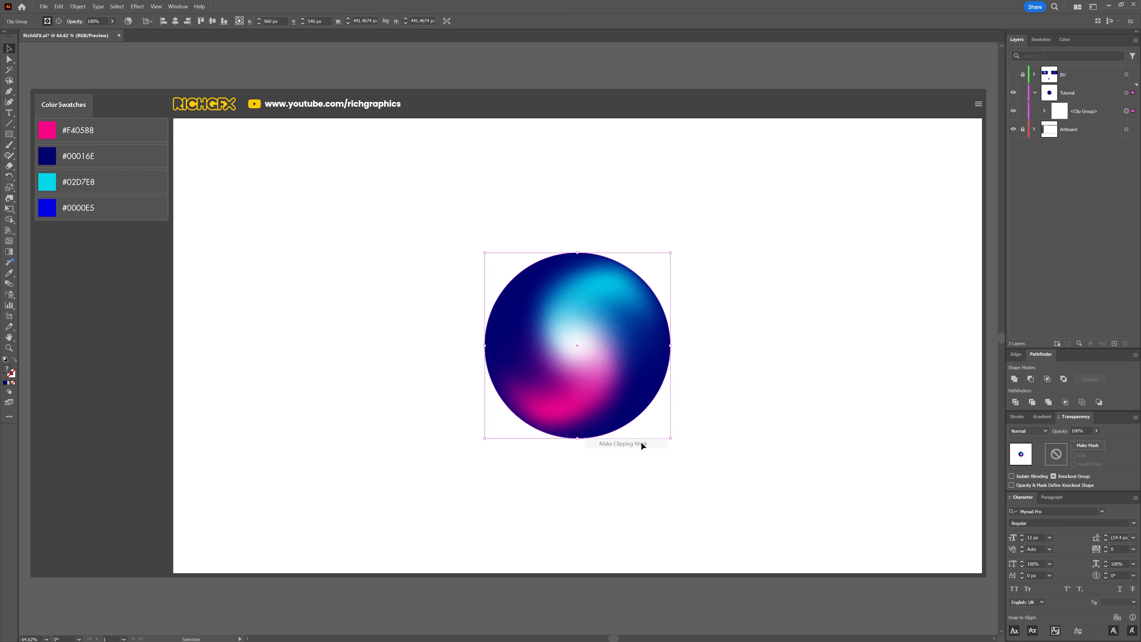
{"action": "left_click", "coordinate": [771, 418]}
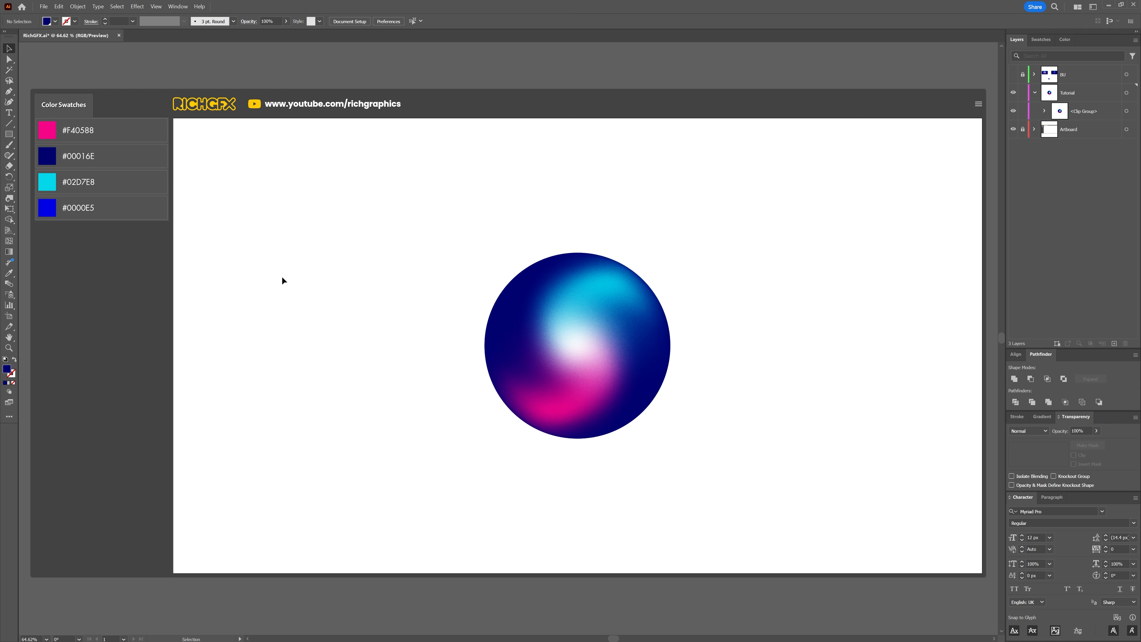
Create a 1920 x 1080 px rectangle and centre it on the artboard
{"action": "left_click", "coordinate": [8, 134]}
{"action": "left_click", "coordinate": [334, 248]}
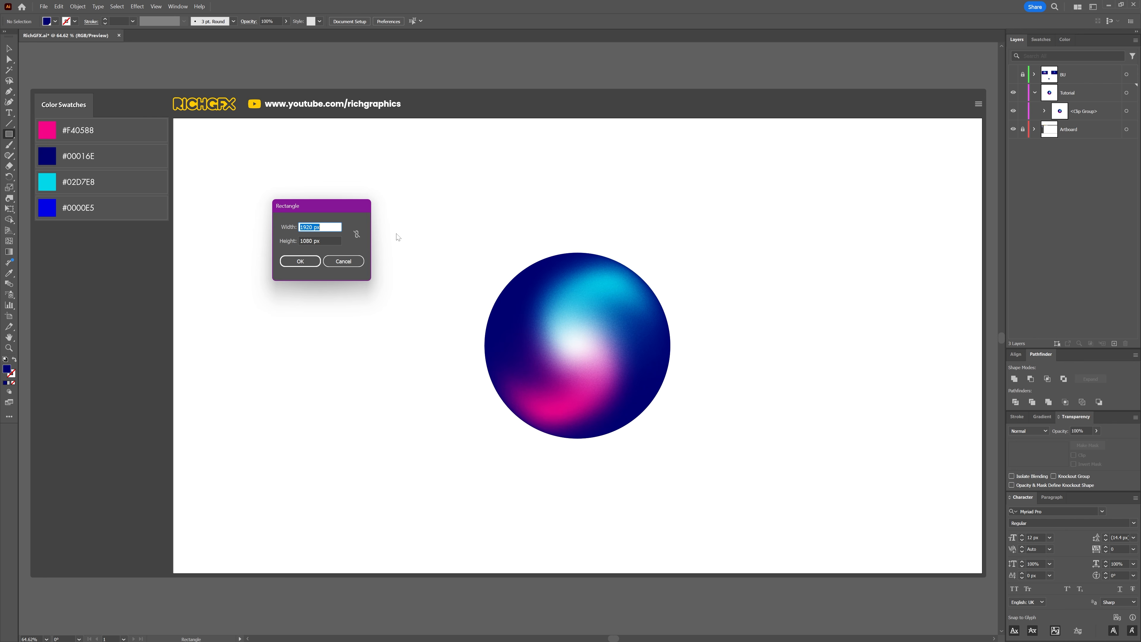
{"action": "left_click", "coordinate": [307, 262]}
{"action": "left_click", "coordinate": [381, 21]}
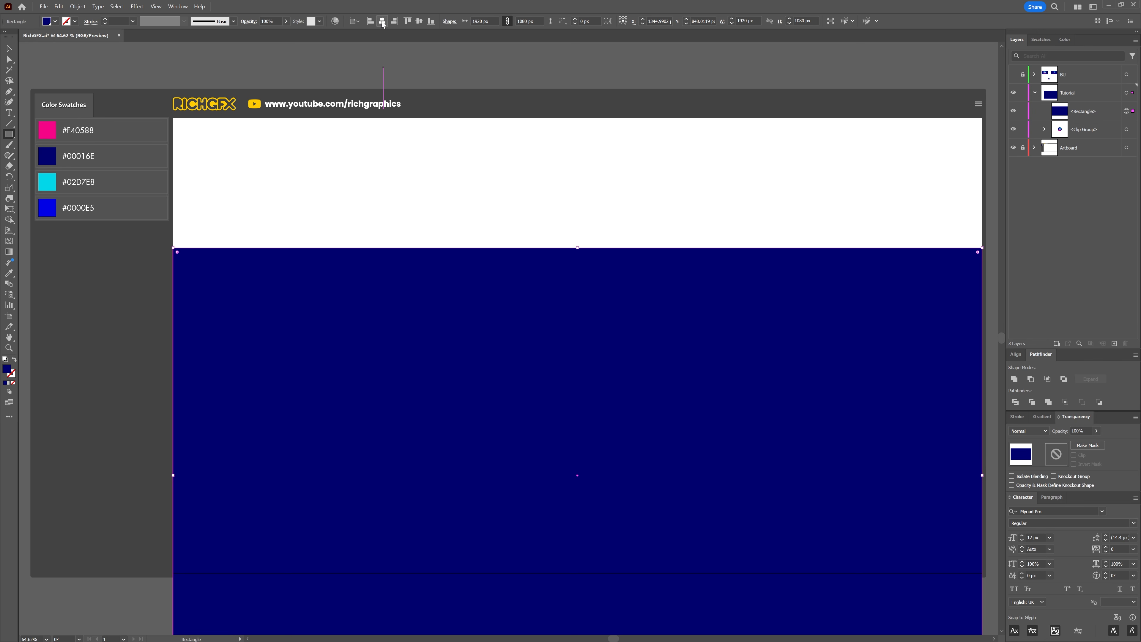
{"action": "left_click", "coordinate": [419, 21]}
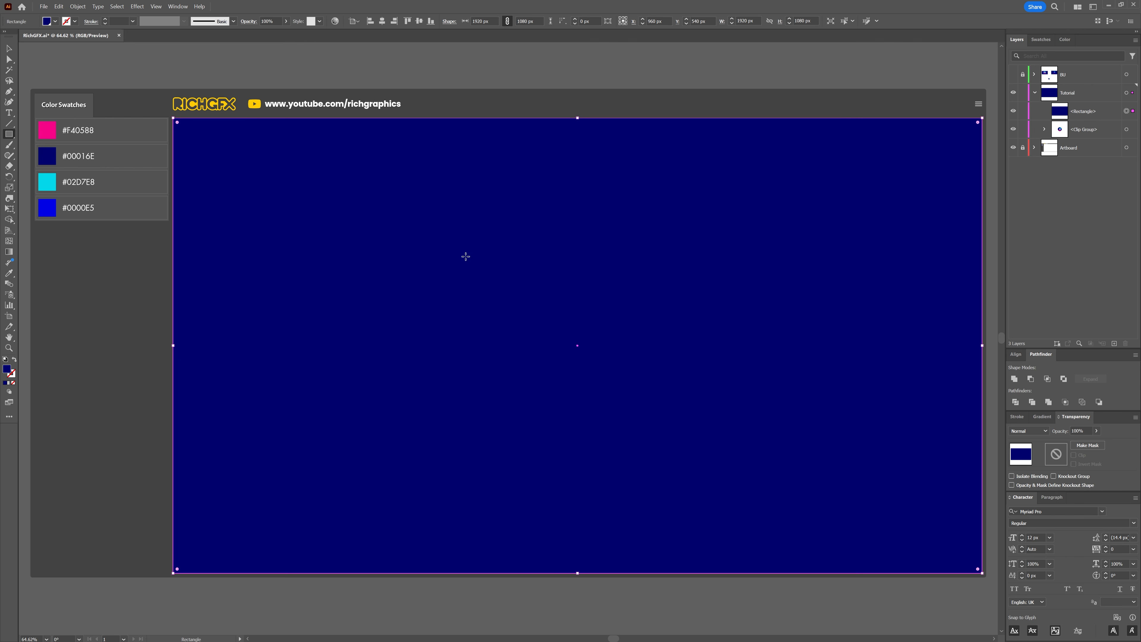
Send the dark blue rectangle to the back, behind the swirl circle
{"action": "right_click", "coordinate": [378, 246]}
{"action": "mouse_move", "coordinate": [422, 482]}
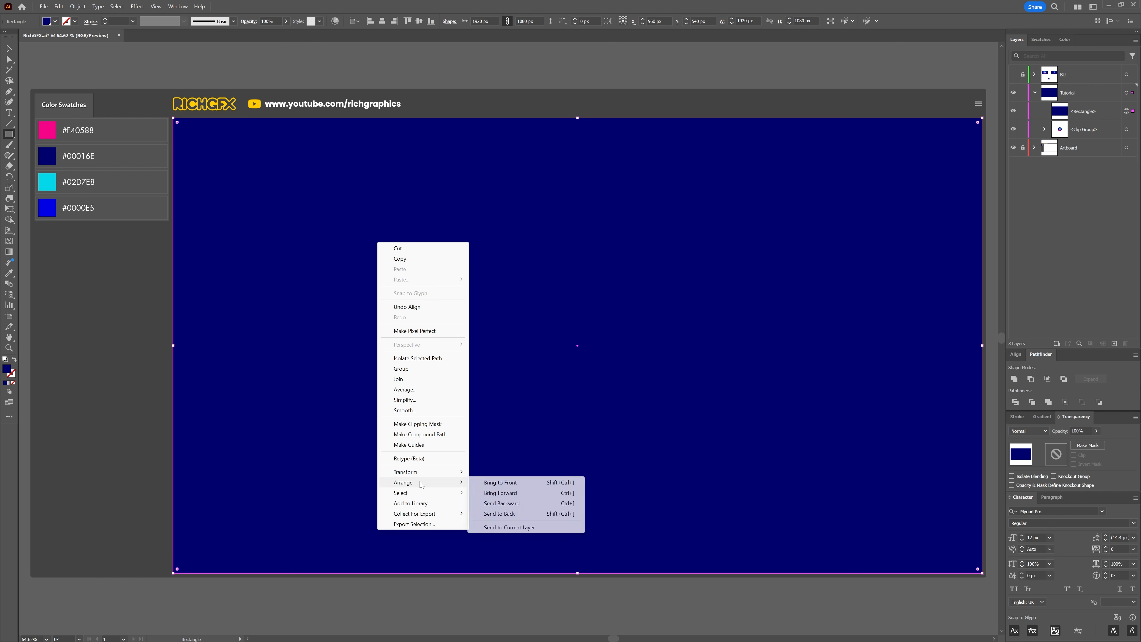
{"action": "left_click", "coordinate": [539, 513]}
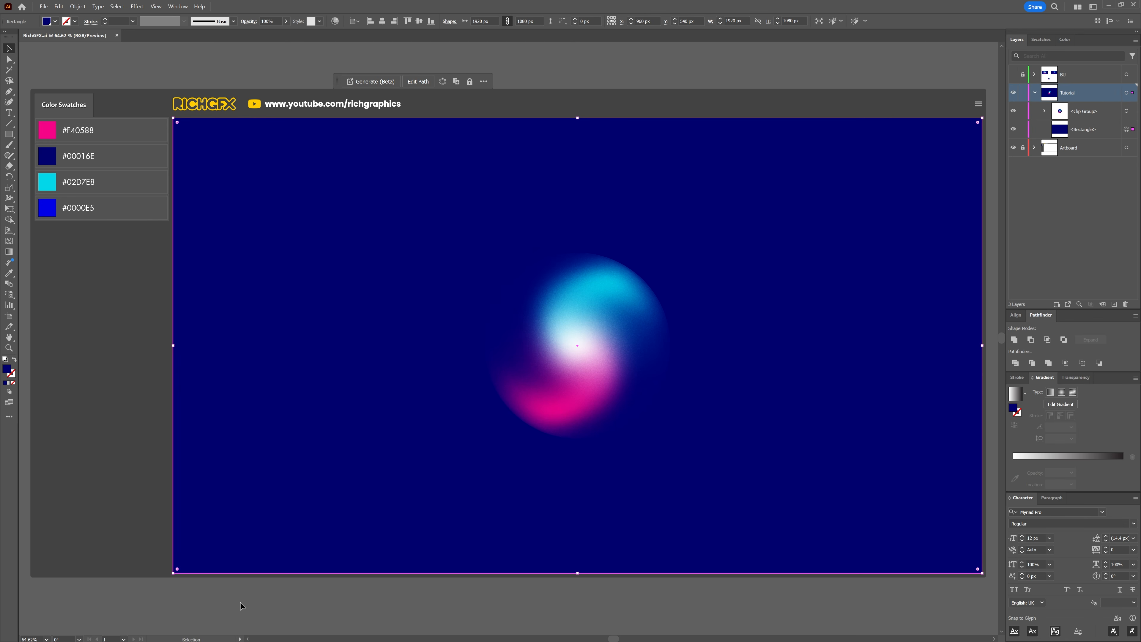
Apply a freeform gradient to the background rectangle and colour its corner points dark blue
{"action": "left_click", "coordinate": [9, 384]}
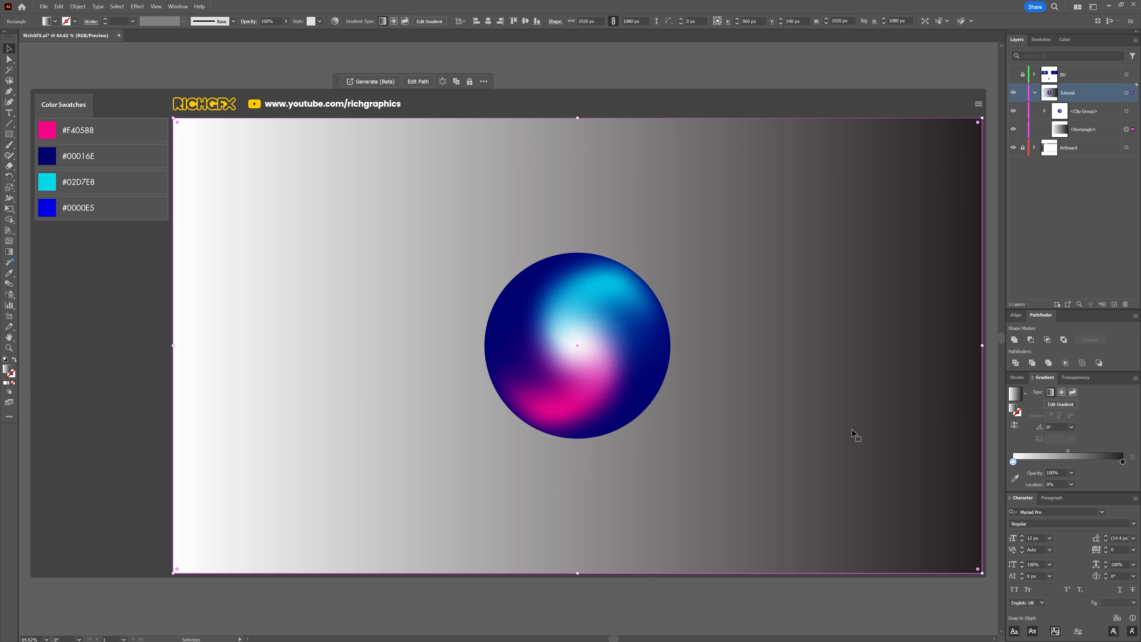
{"action": "left_click", "coordinate": [1073, 392]}
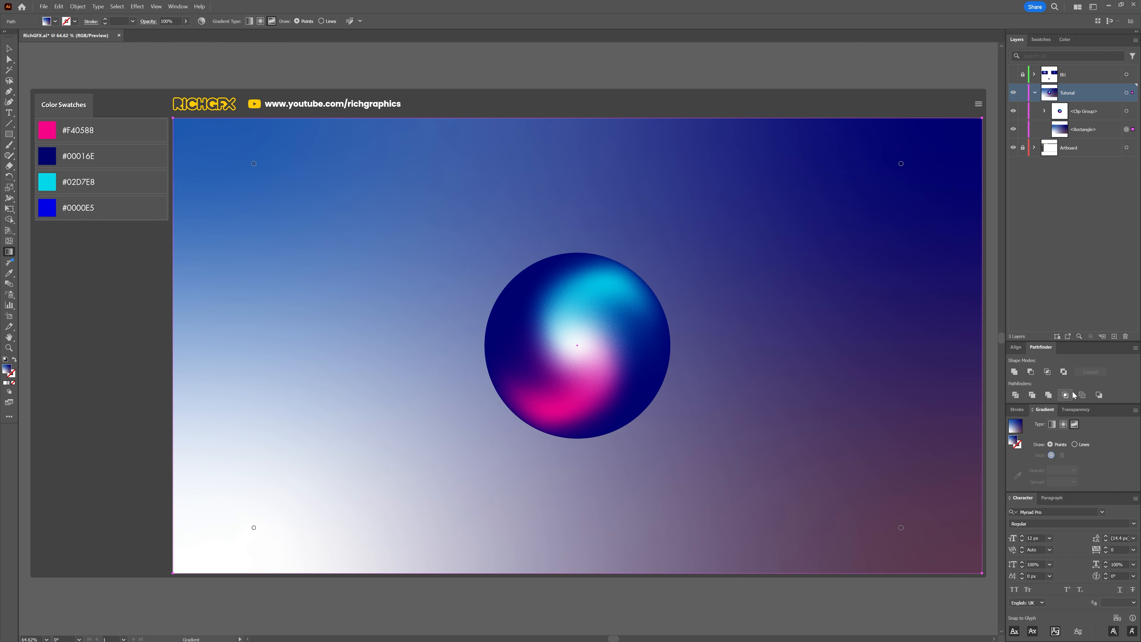
{"action": "left_click", "coordinate": [901, 163]}
{"action": "left_click", "coordinate": [1041, 39]}
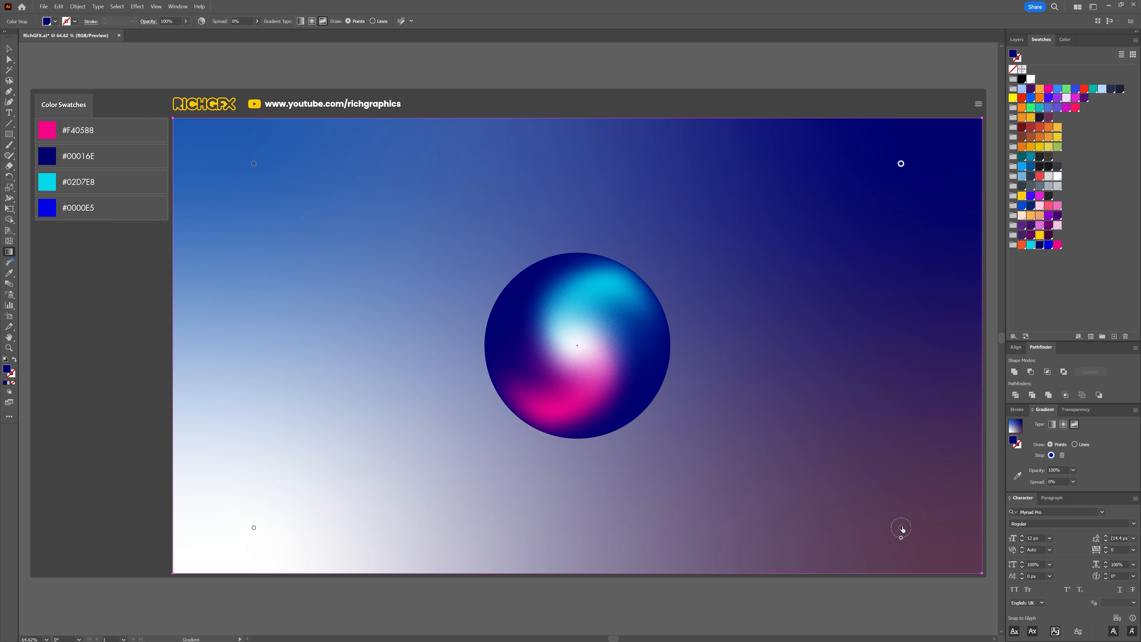
{"action": "left_click", "coordinate": [901, 527]}
{"action": "left_click", "coordinate": [1040, 244]}
{"action": "left_click", "coordinate": [254, 163]}
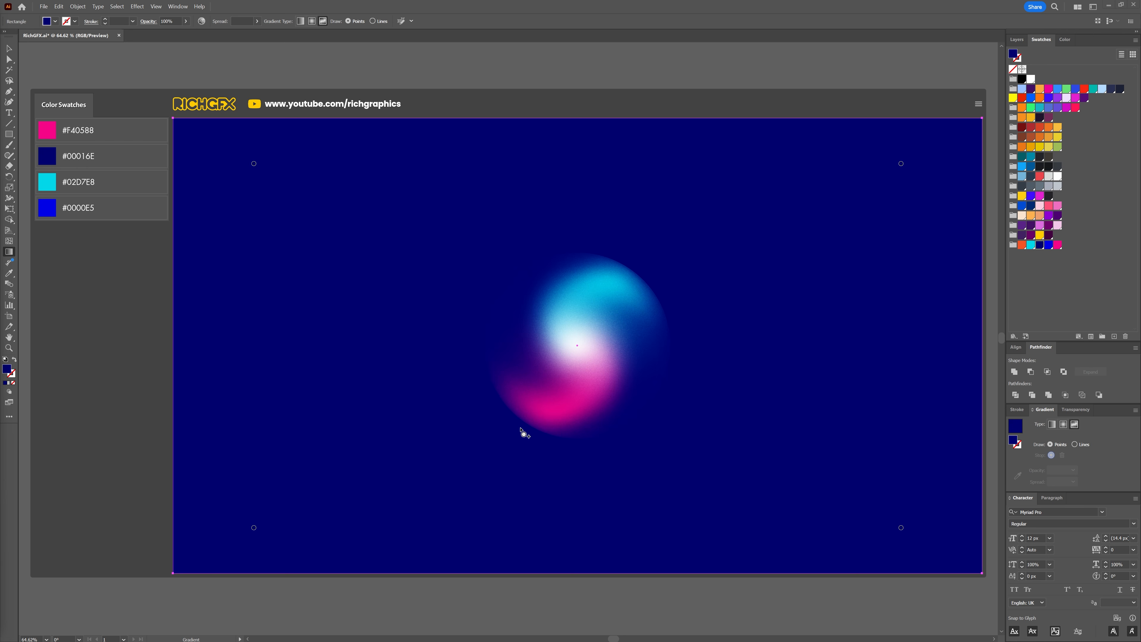
Add a cyan gradient point at the circle's upper-right edge and a pink one at its lower-left edge
{"action": "left_click", "coordinate": [529, 422]}
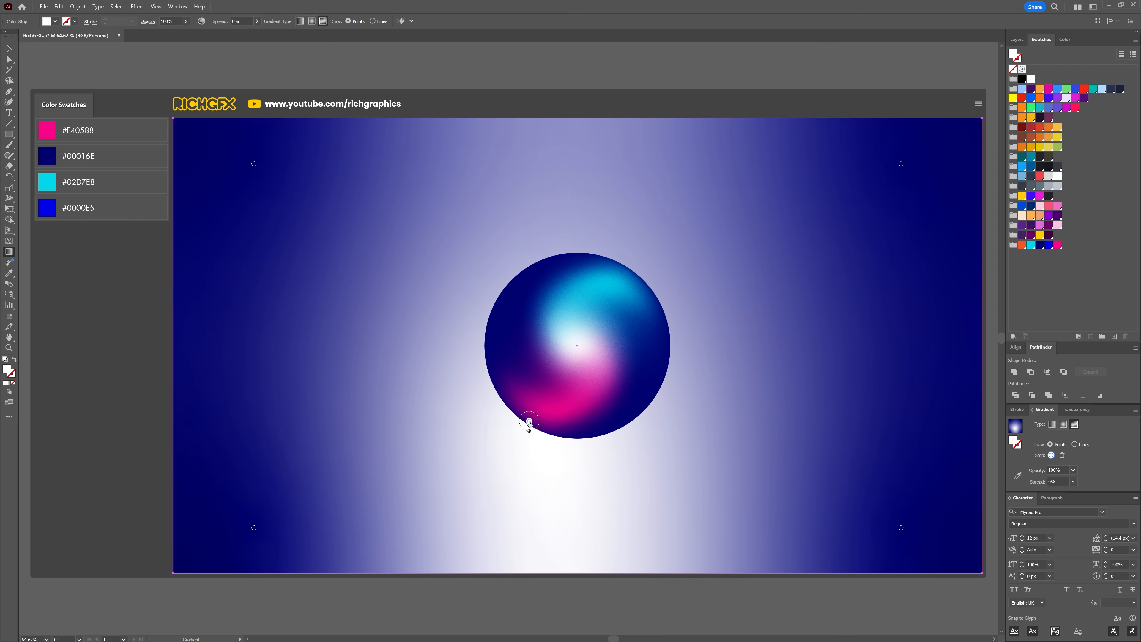
{"action": "left_click", "coordinate": [636, 276]}
{"action": "left_click", "coordinate": [1030, 245]}
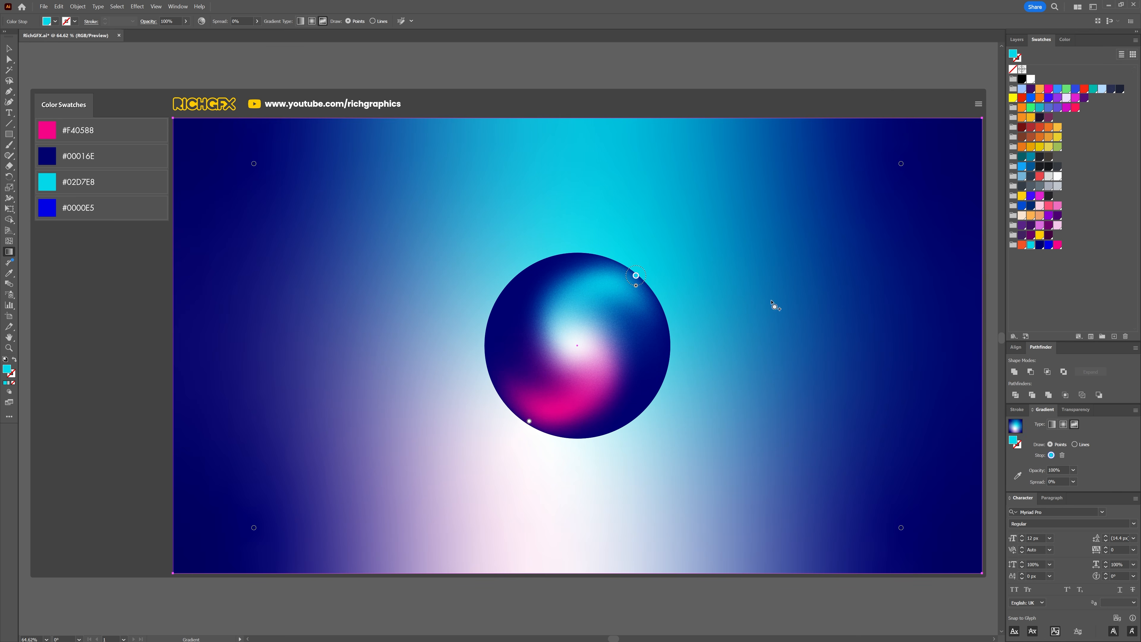
{"action": "left_click", "coordinate": [529, 421]}
{"action": "left_click", "coordinate": [1058, 246]}
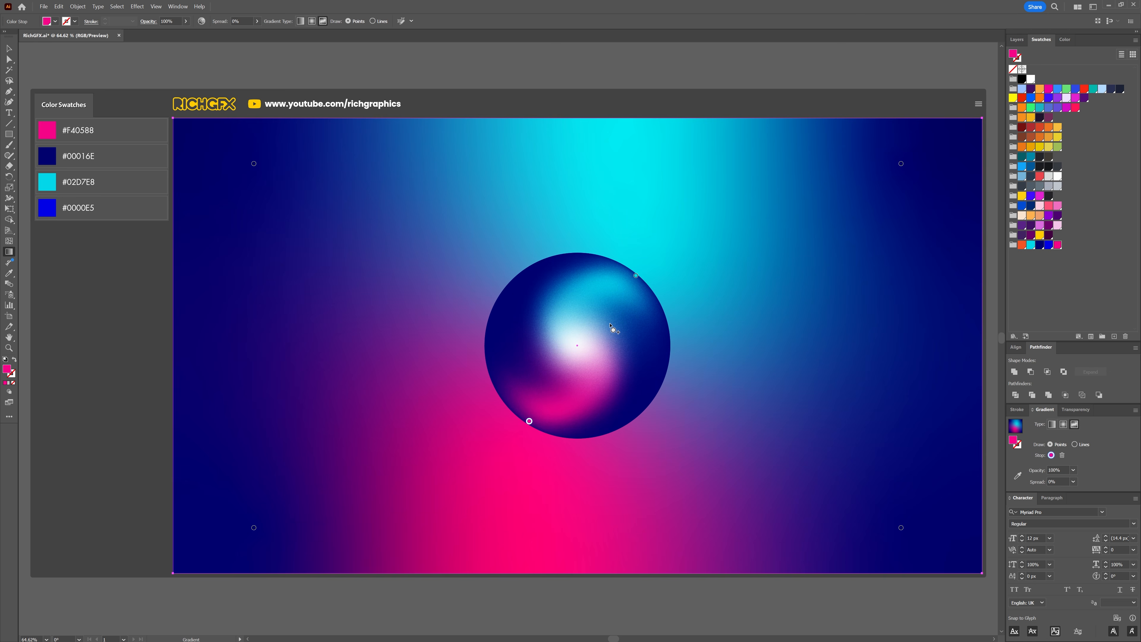
{"action": "key", "text": "Escape"}
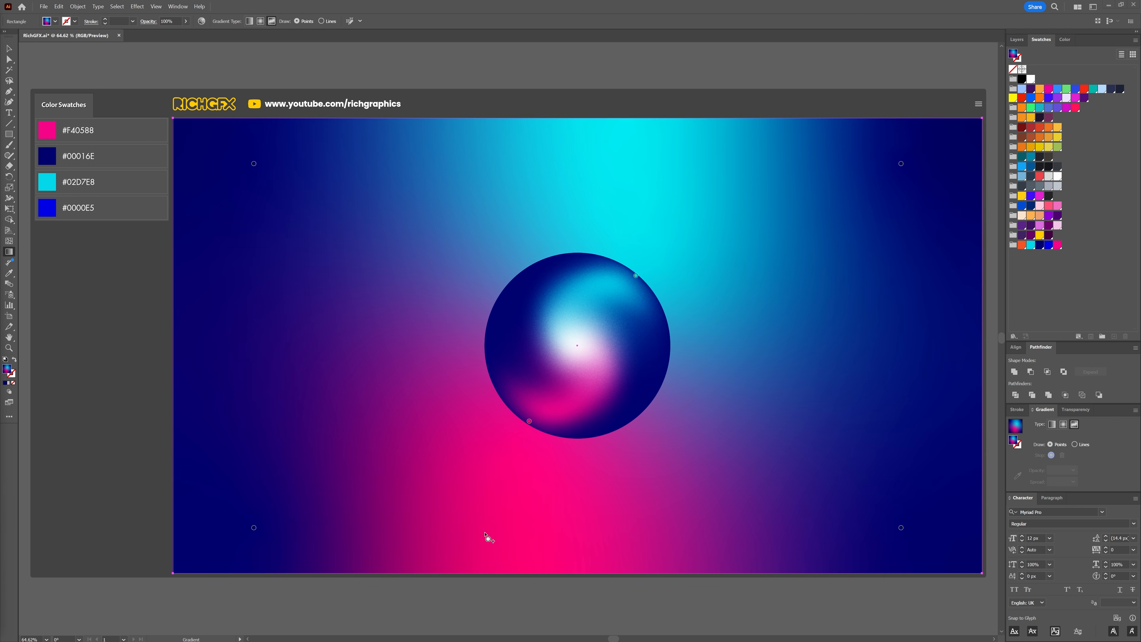
Surround the pink and cyan glow with dark blue #00016E gradient points, and add one behind the circle's centre
{"action": "left_click", "coordinate": [465, 531]}
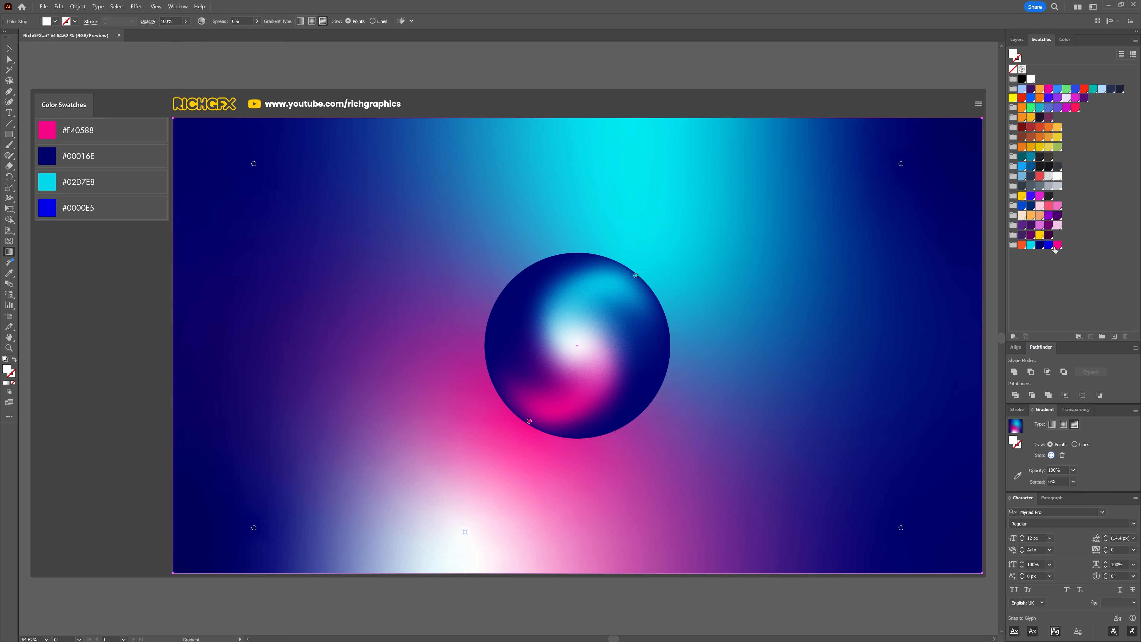
{"action": "left_click", "coordinate": [1040, 245]}
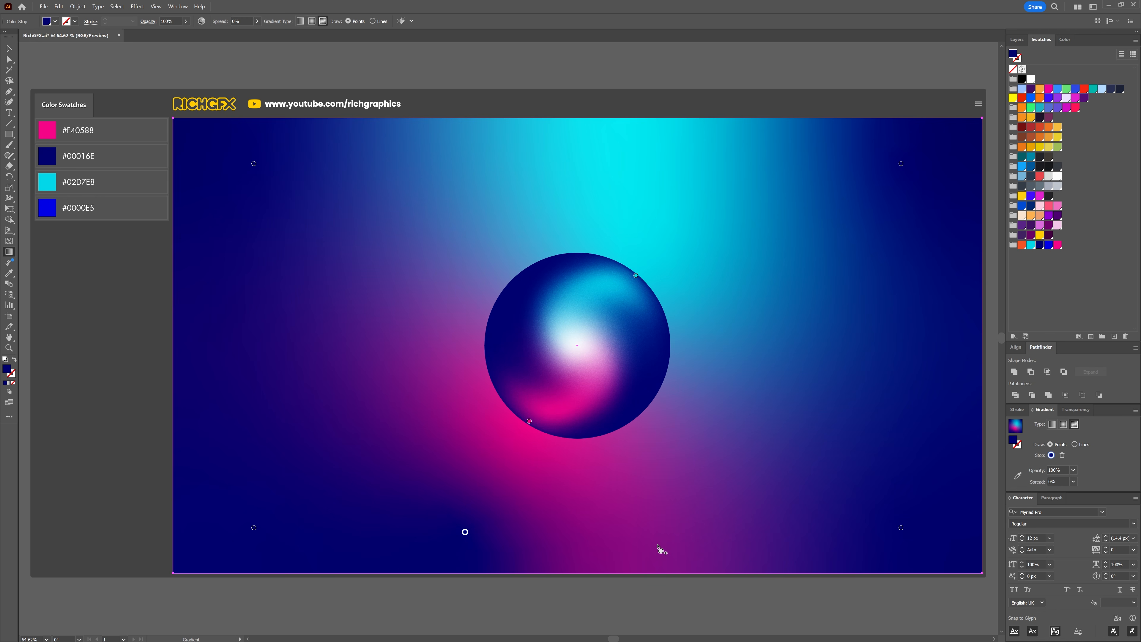
{"action": "left_click", "coordinate": [719, 529]}
{"action": "left_click", "coordinate": [898, 425]}
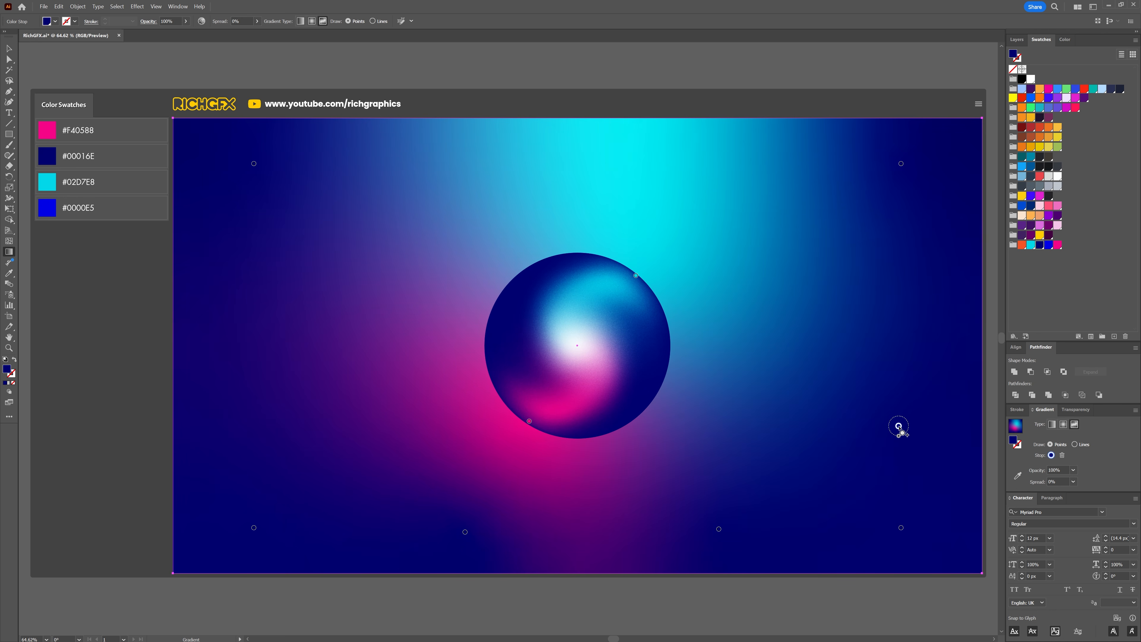
{"action": "left_click", "coordinate": [905, 265]}
{"action": "left_click", "coordinate": [788, 153]}
{"action": "left_click", "coordinate": [612, 147]}
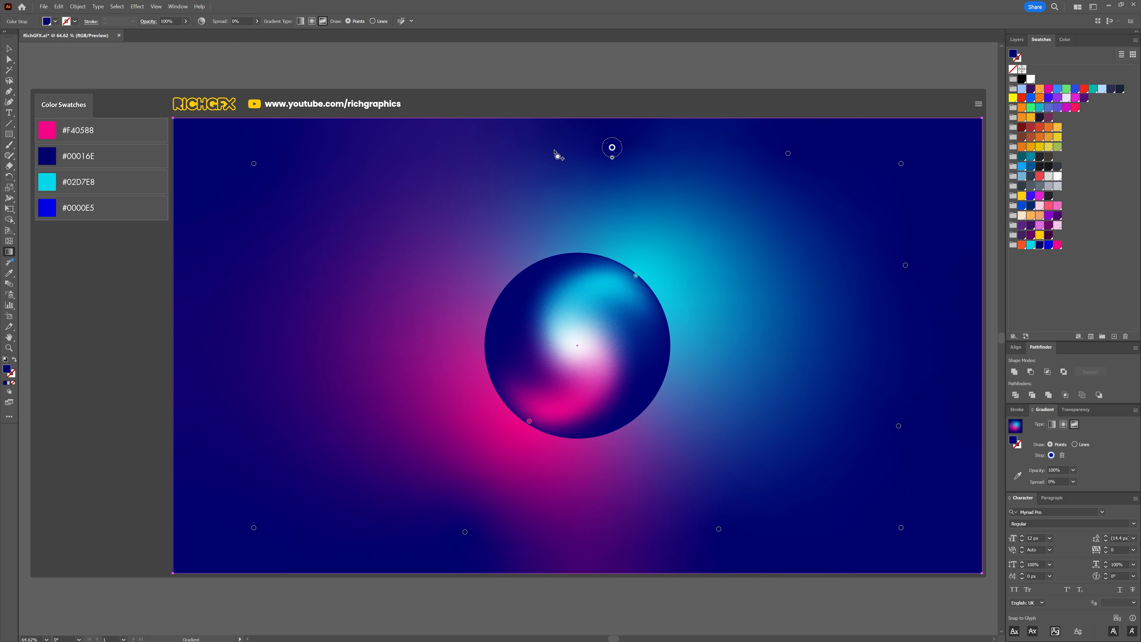
{"action": "left_click", "coordinate": [388, 151]}
{"action": "left_click", "coordinate": [250, 264]}
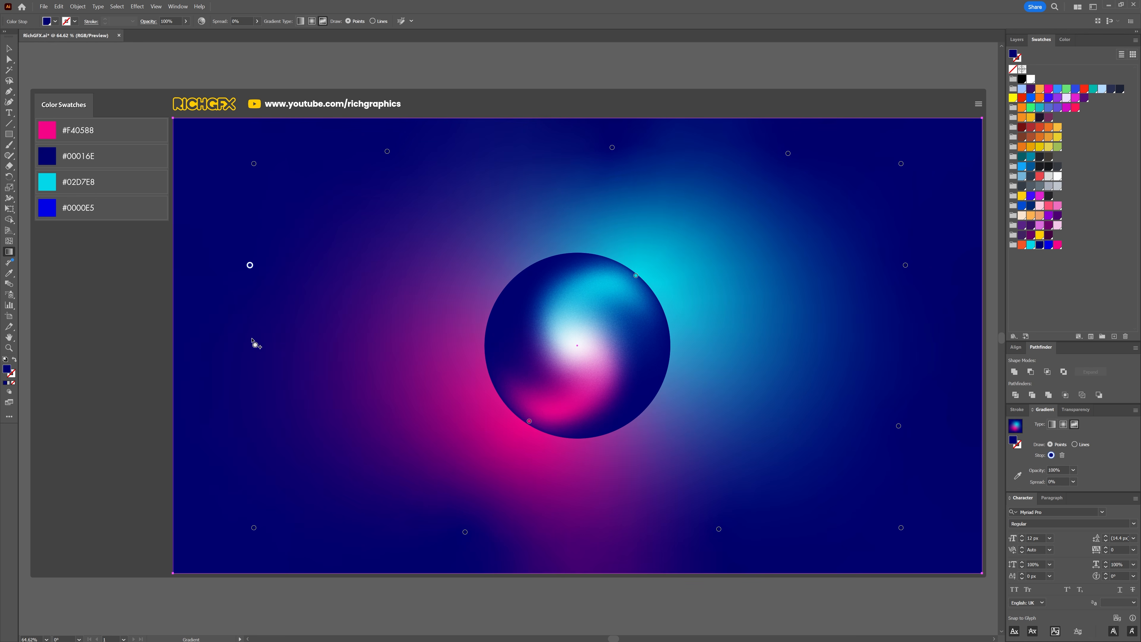
{"action": "left_click", "coordinate": [254, 436]}
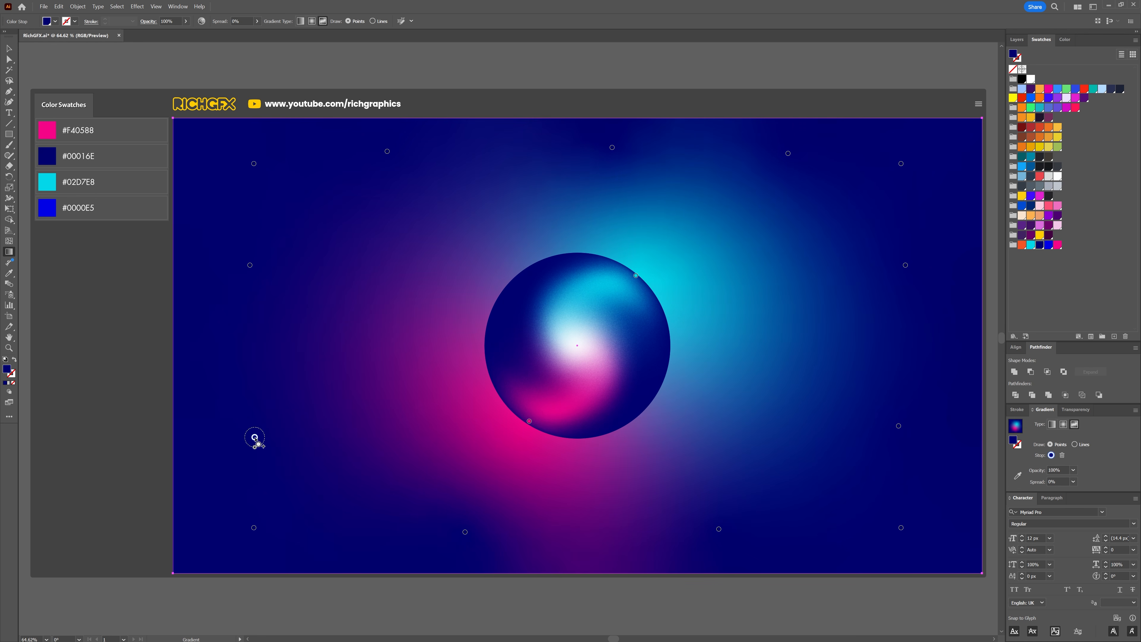
{"action": "left_click", "coordinate": [579, 345]}
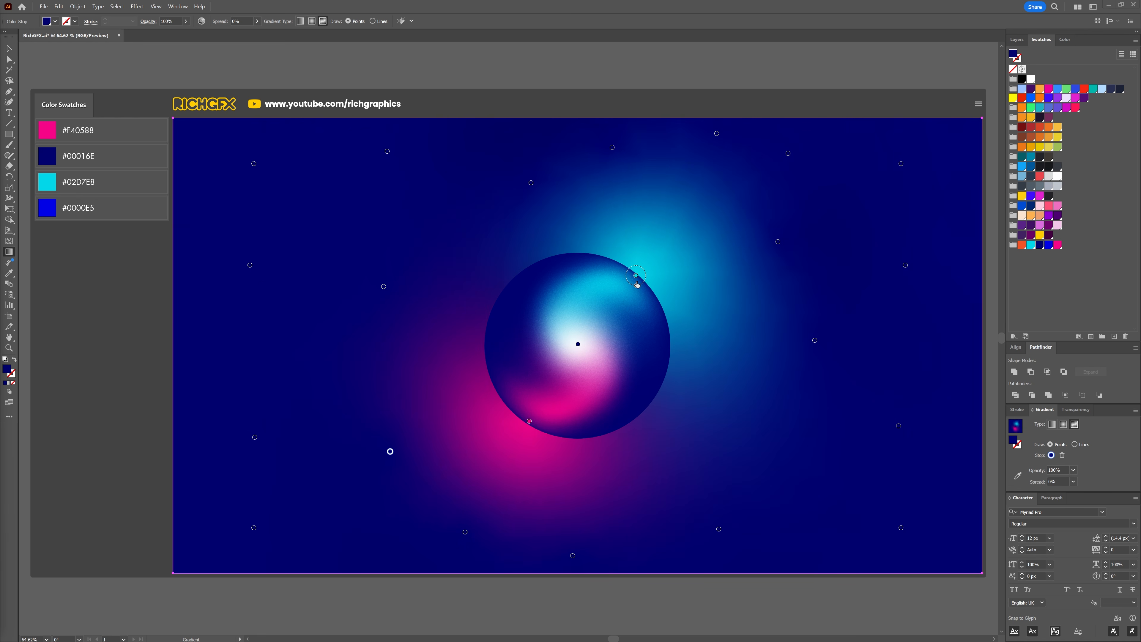
Set the opacity of the cyan and pink gradient points to 70%
{"action": "left_click", "coordinate": [636, 276]}
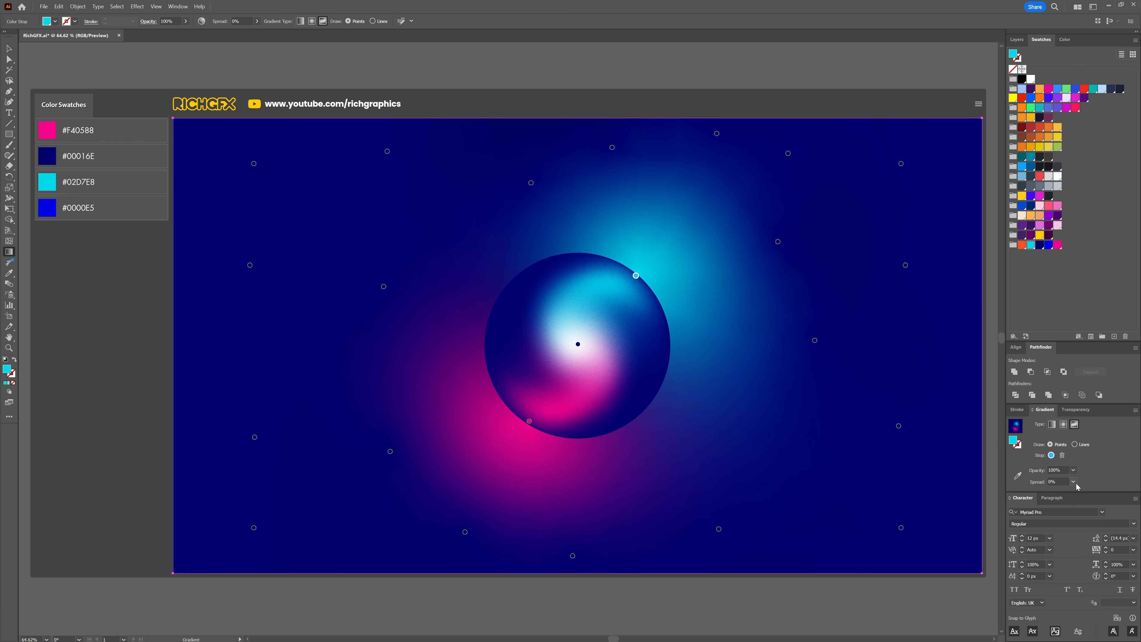
{"action": "left_click", "coordinate": [1073, 471]}
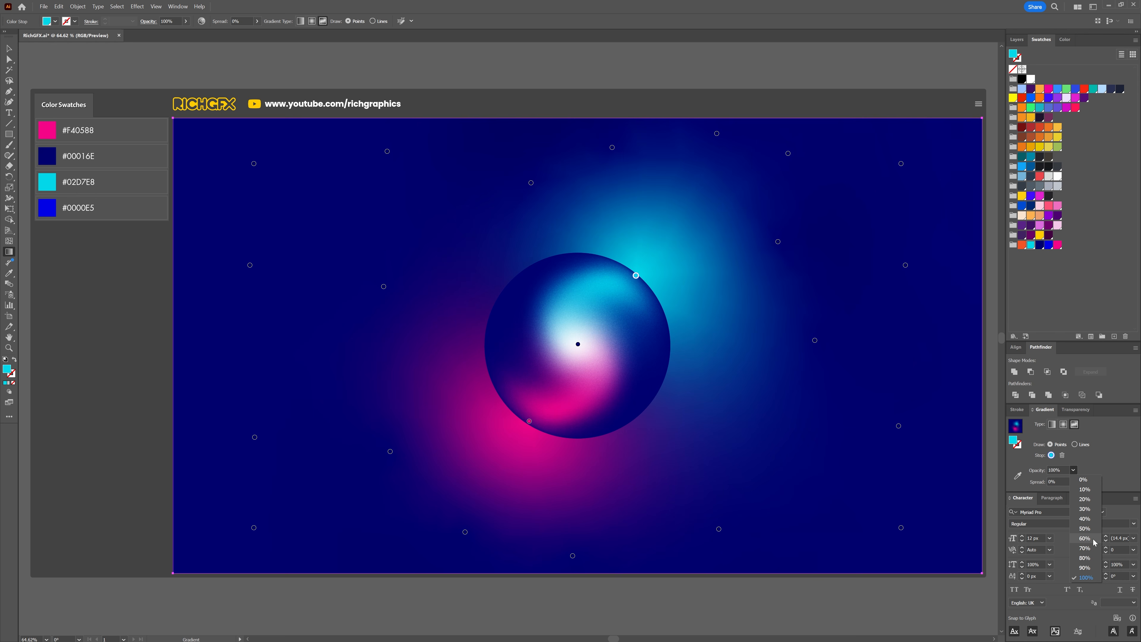
{"action": "left_click", "coordinate": [1090, 550]}
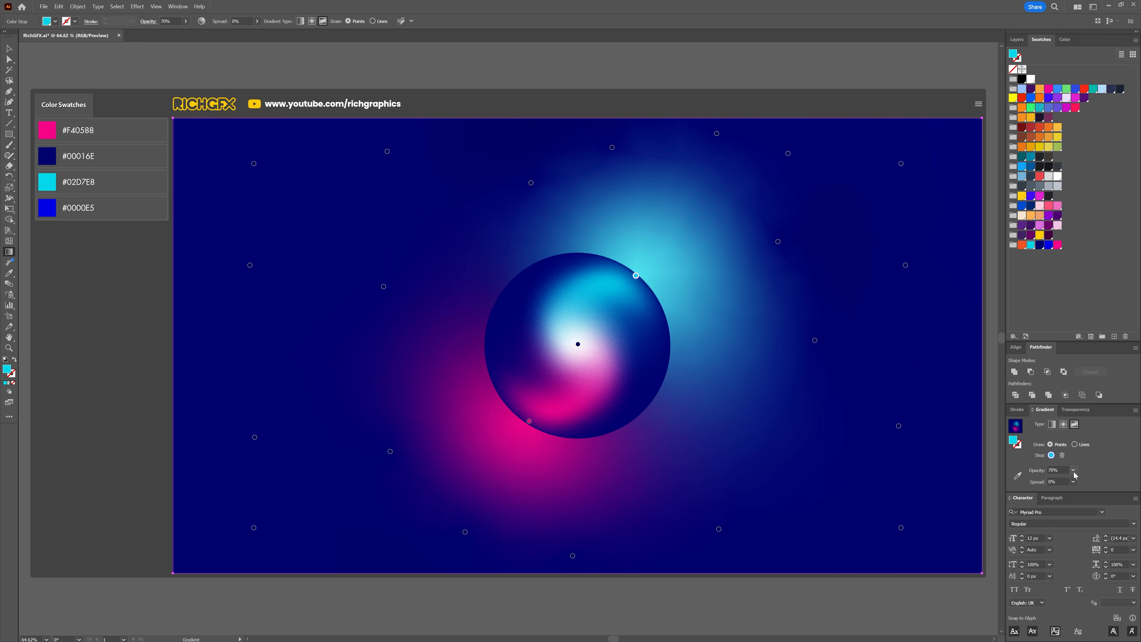
{"action": "left_click", "coordinate": [529, 421]}
{"action": "left_click", "coordinate": [1073, 470]}
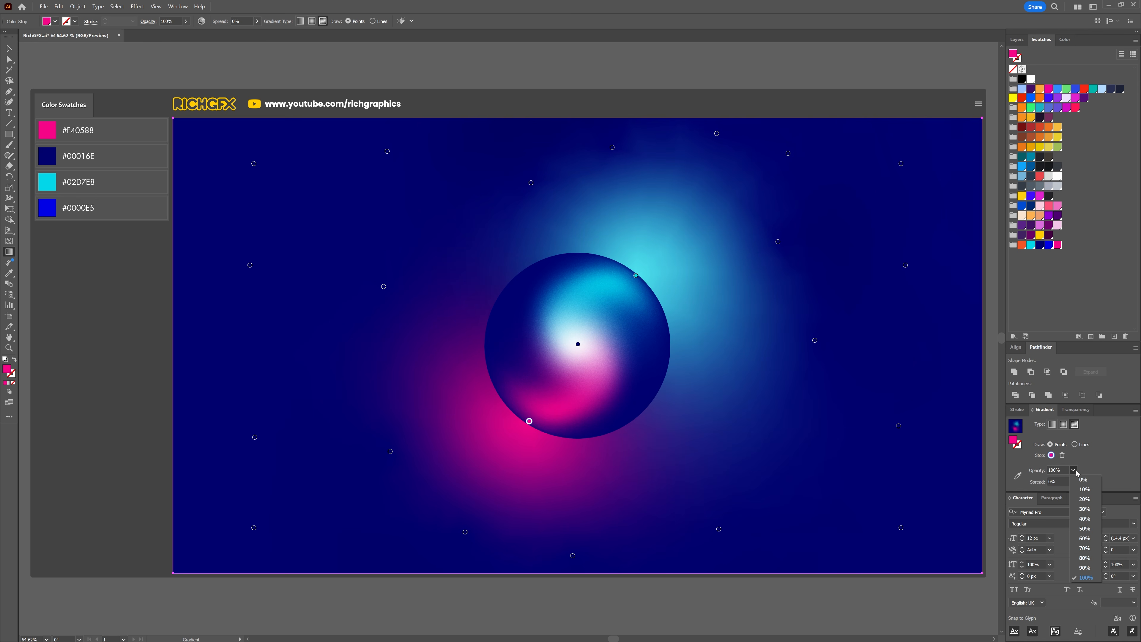
{"action": "left_click", "coordinate": [1086, 548]}
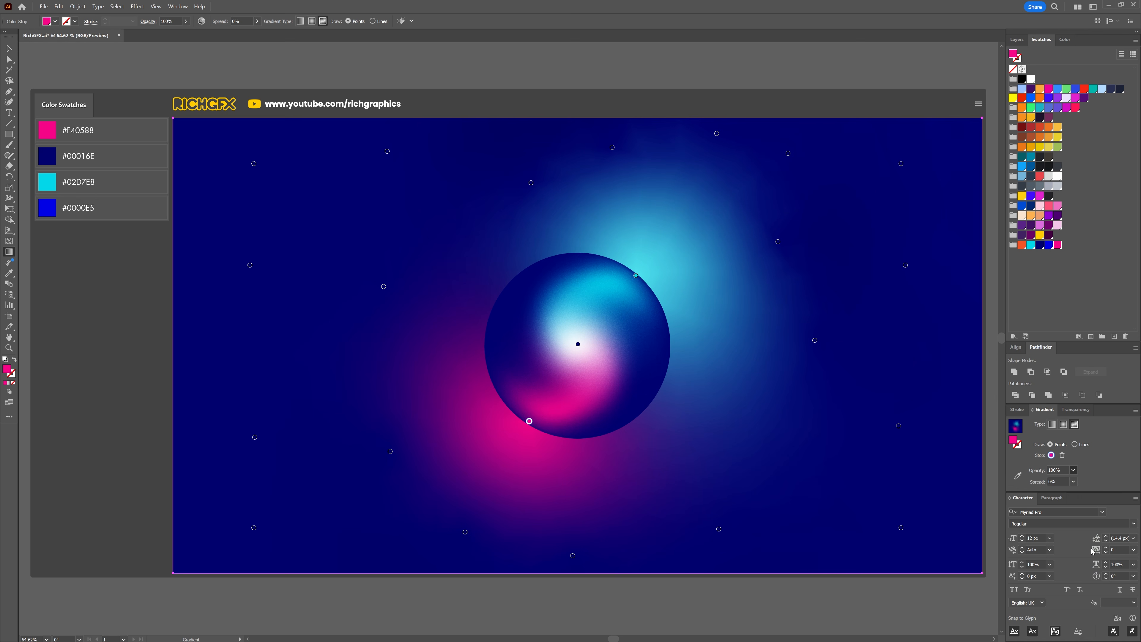
Create another rectangle measuring 1920 x 1080 px
{"action": "left_click", "coordinate": [9, 134]}
{"action": "left_click", "coordinate": [274, 394]}
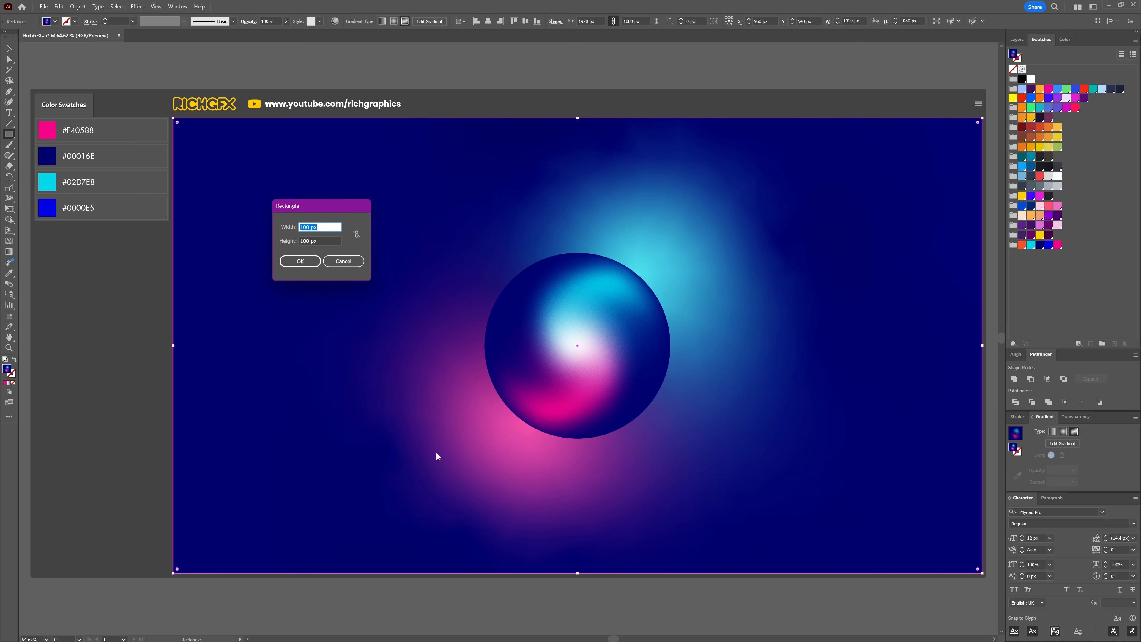
{"action": "type", "text": "1920"}
{"action": "key", "text": "Tab"}
{"action": "type", "text": "10"}
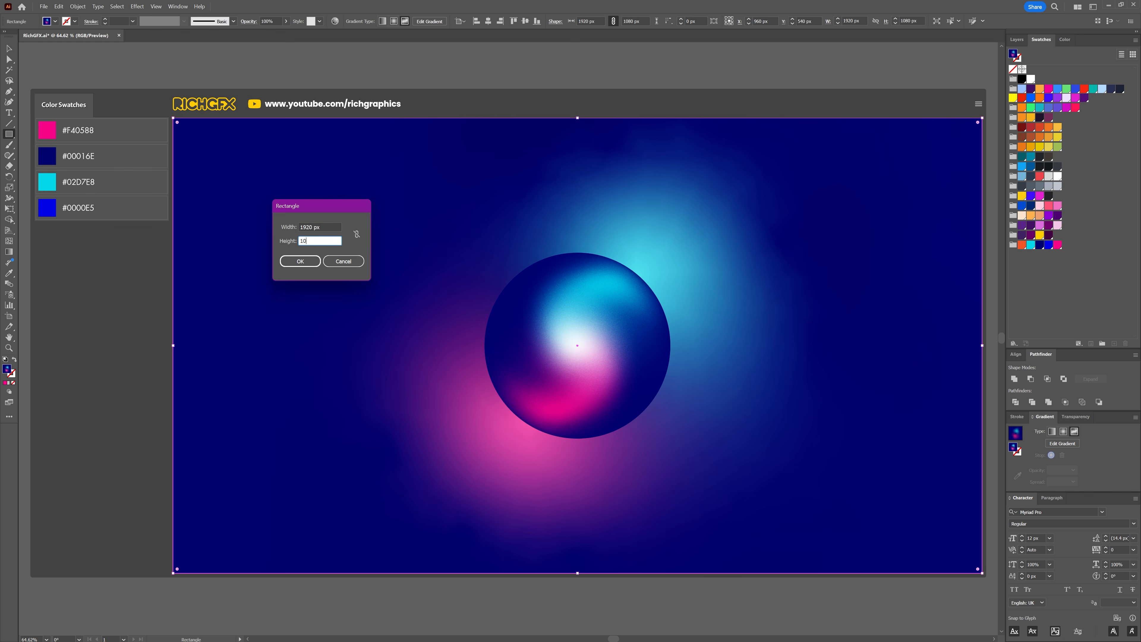
{"action": "key", "text": "Return"}
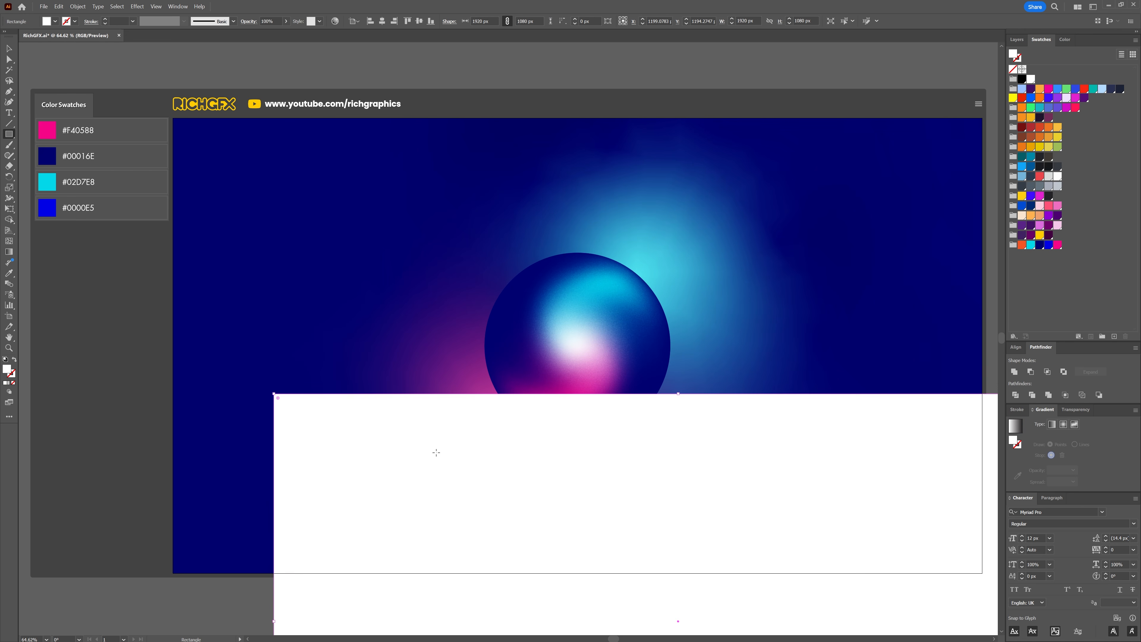
Fill the new rectangle with dark blue #00016E and align it to the artboard
{"action": "left_click", "coordinate": [1041, 245]}
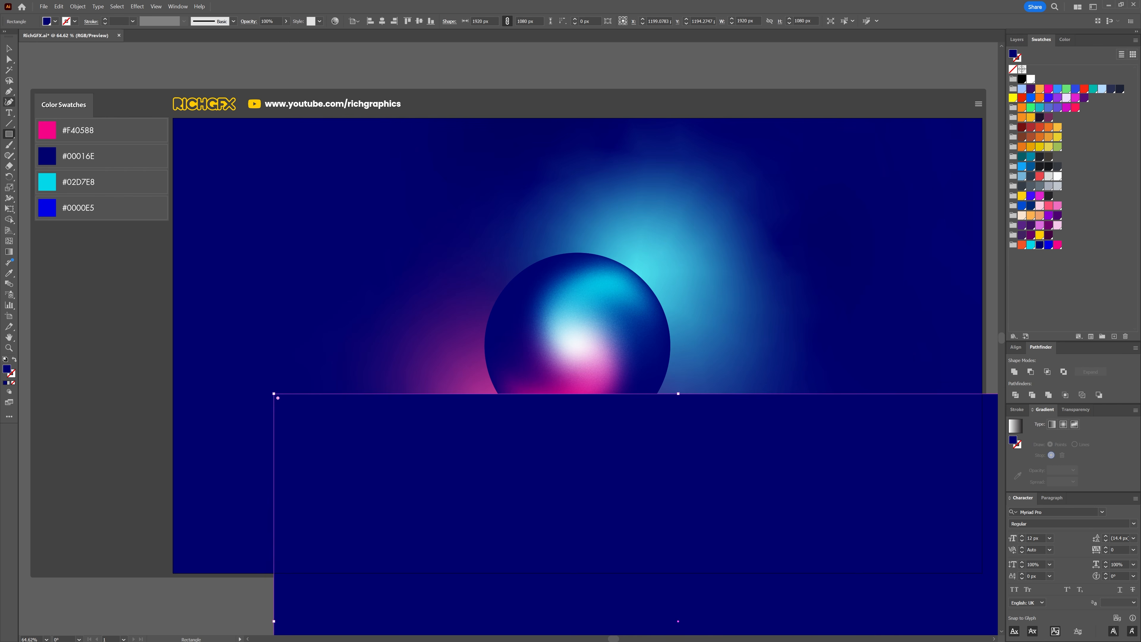
{"action": "left_click", "coordinate": [9, 48]}
{"action": "left_click", "coordinate": [370, 21]}
{"action": "left_click", "coordinate": [430, 21]}
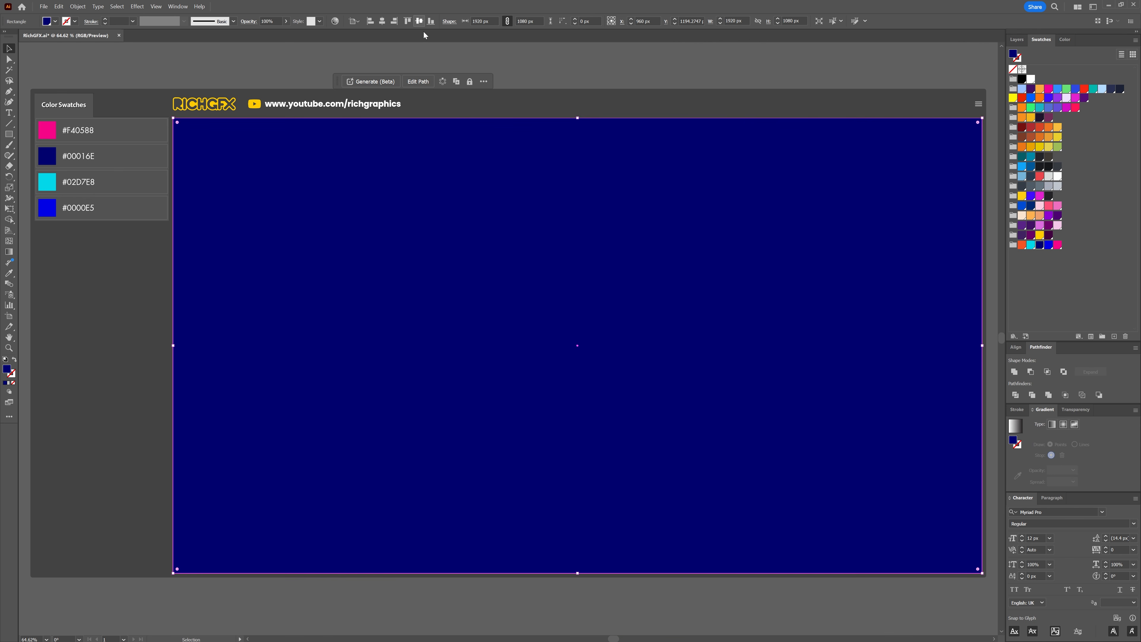
Send the solid dark blue rectangle to the back, behind the glow rectangle, and deselect it
{"action": "right_click", "coordinate": [337, 242]}
{"action": "mouse_move", "coordinate": [395, 480]}
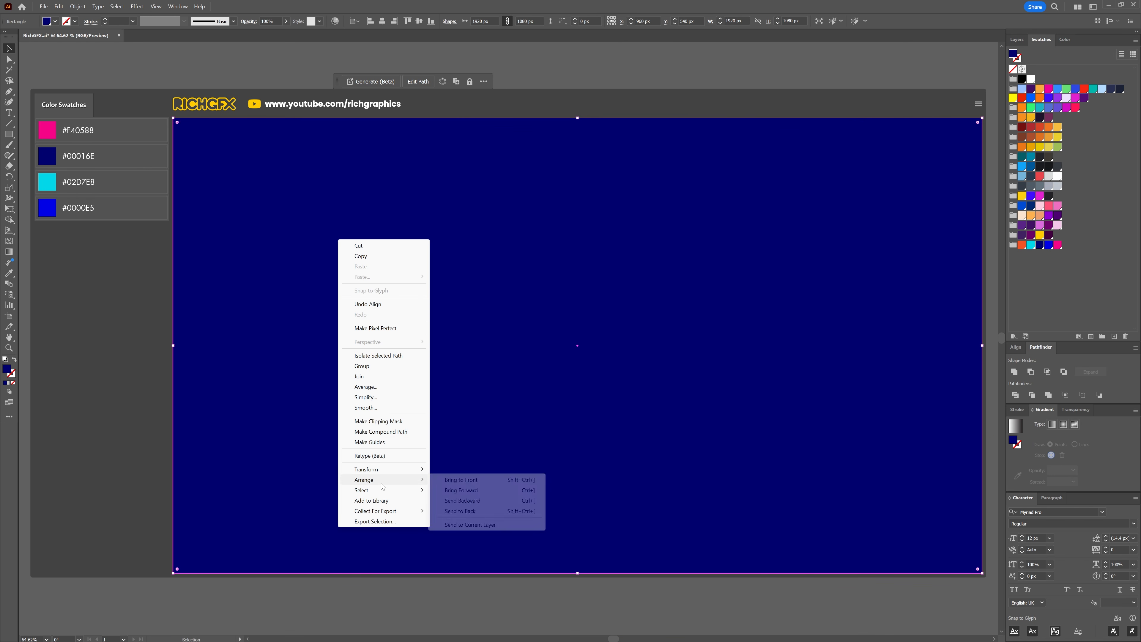
{"action": "left_click", "coordinate": [463, 510]}
{"action": "left_click", "coordinate": [540, 607]}
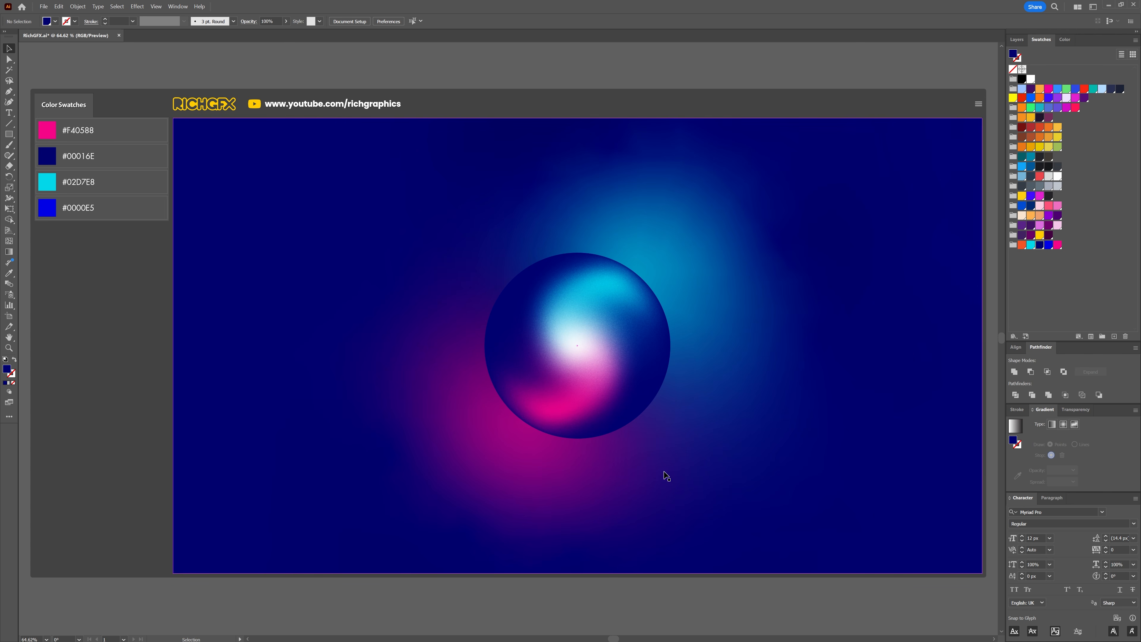
{"action": "left_click", "coordinate": [513, 440]}
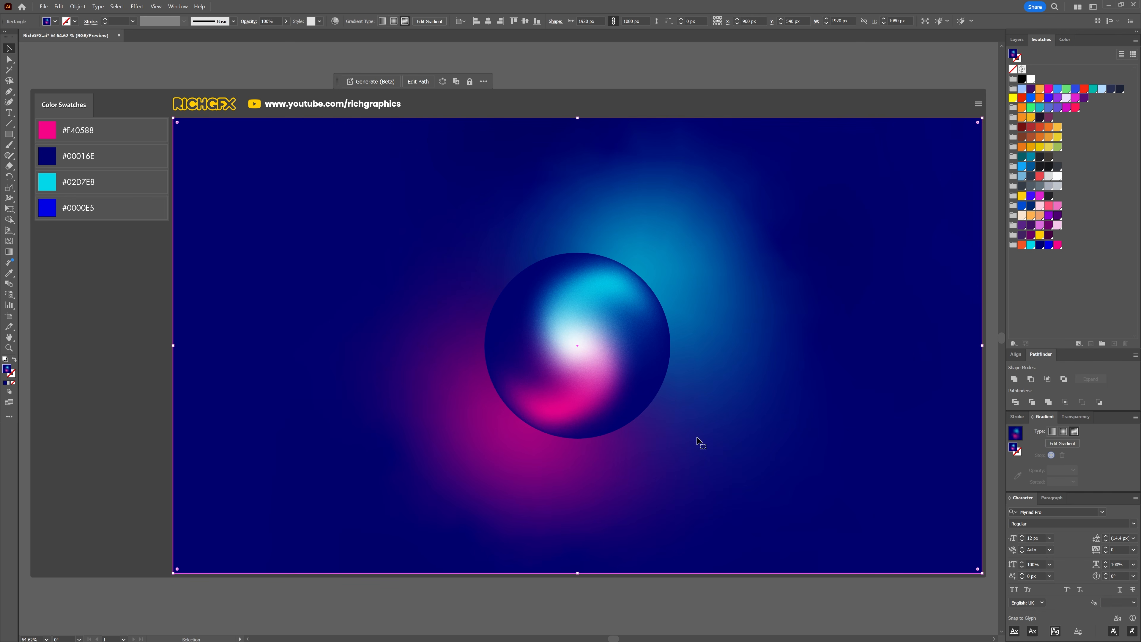
{"action": "left_click", "coordinate": [1073, 444]}
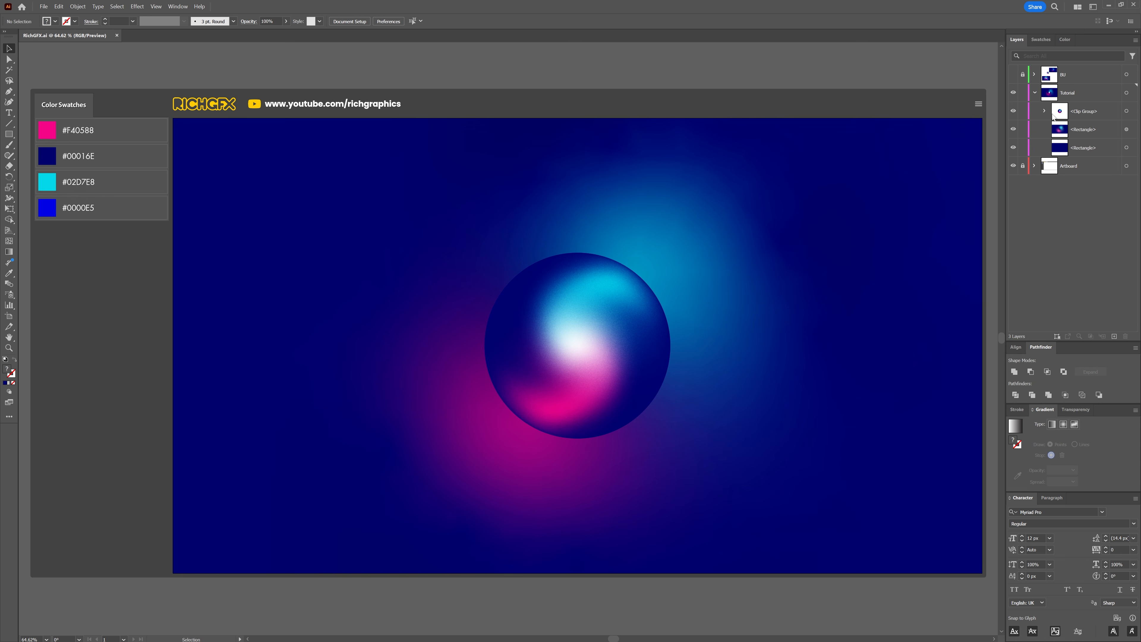
Hide the Tutorial layer and show the BU layer to view its artwork
{"action": "left_click", "coordinate": [1013, 93]}
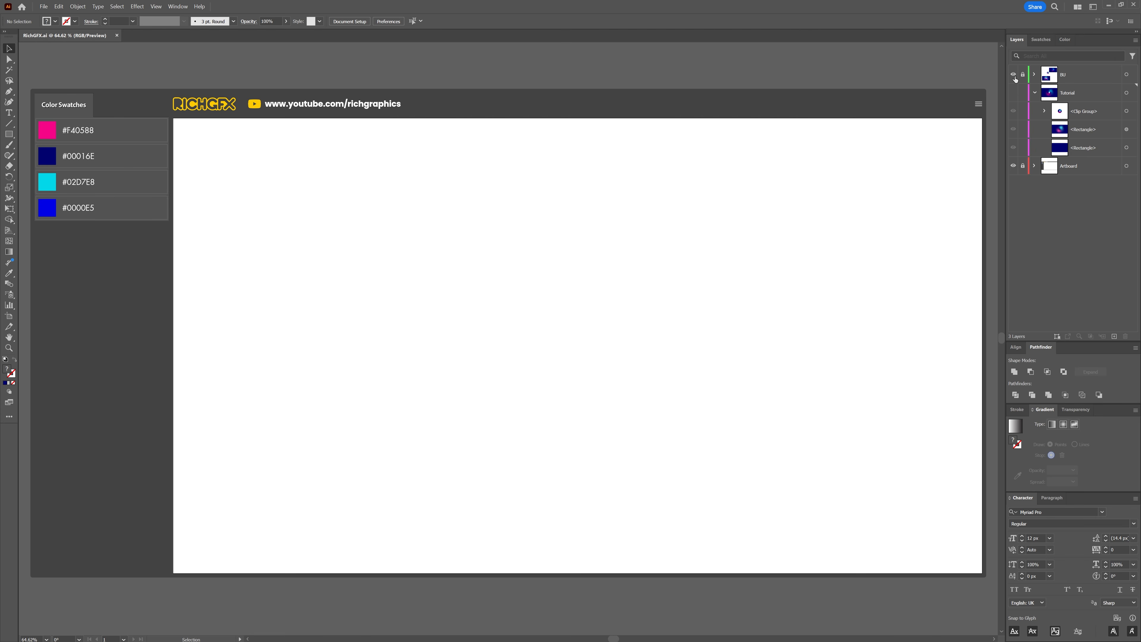
{"action": "left_click", "coordinate": [1013, 74]}
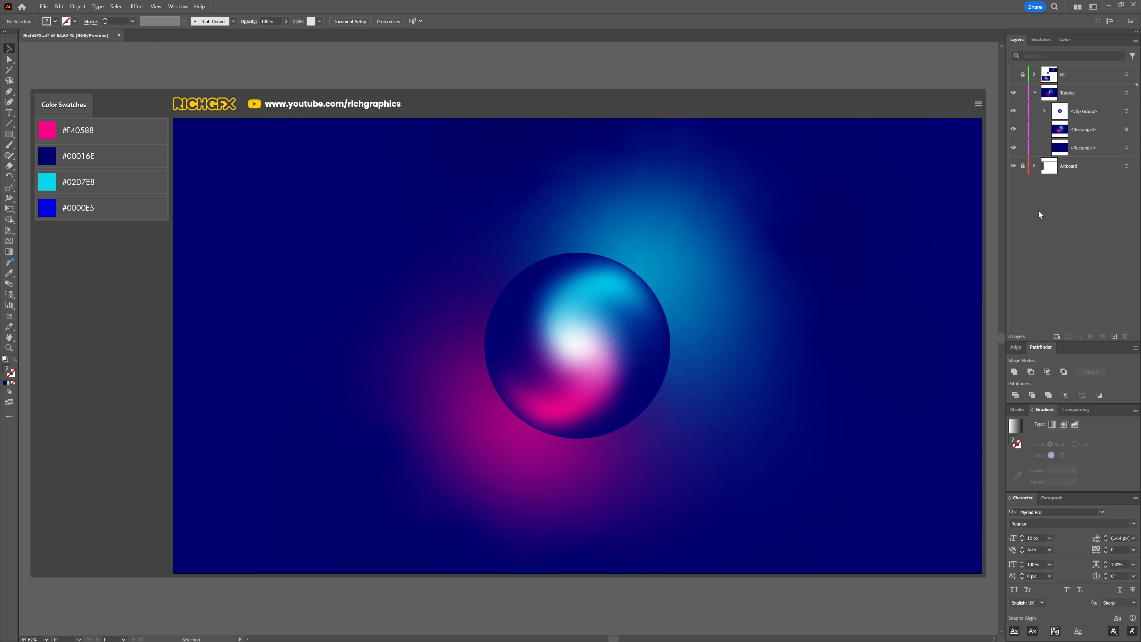
Lock the background rectangles and place a copy of the swirl circle in the artboard's upper-right area
{"action": "left_click", "coordinate": [1022, 130]}
{"action": "left_click_drag", "start_coordinate": [543, 350], "coordinate": [834, 238]}
{"action": "left_click", "coordinate": [200, 360]}
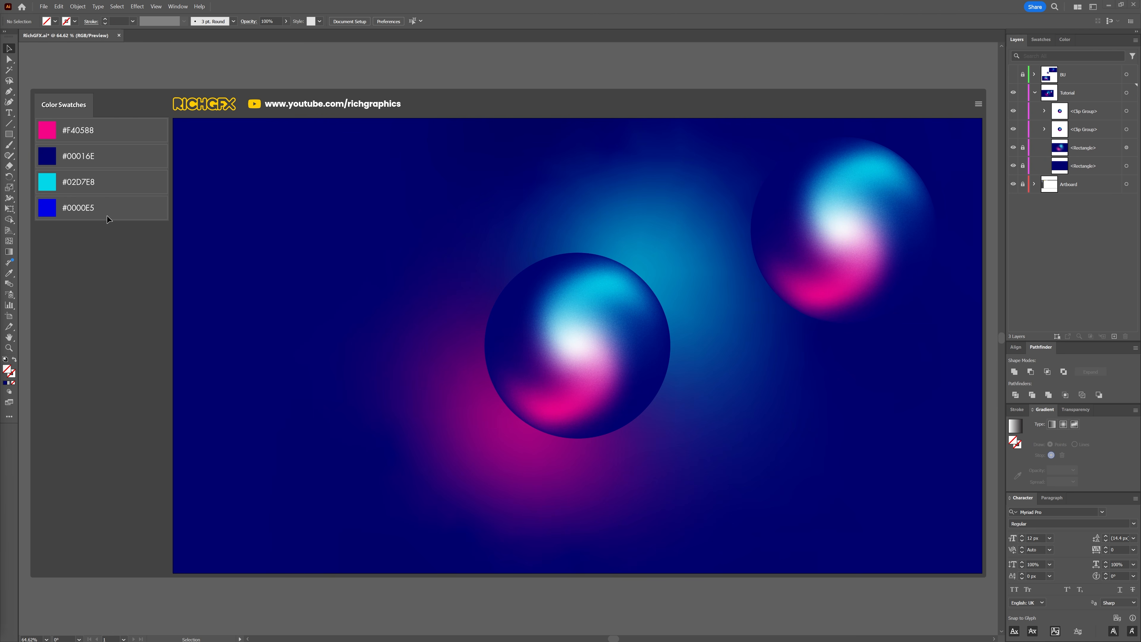
Choose the Warp tool and set its brush to 400 px wide and 400 px high
{"action": "left_click", "coordinate": [10, 202]}
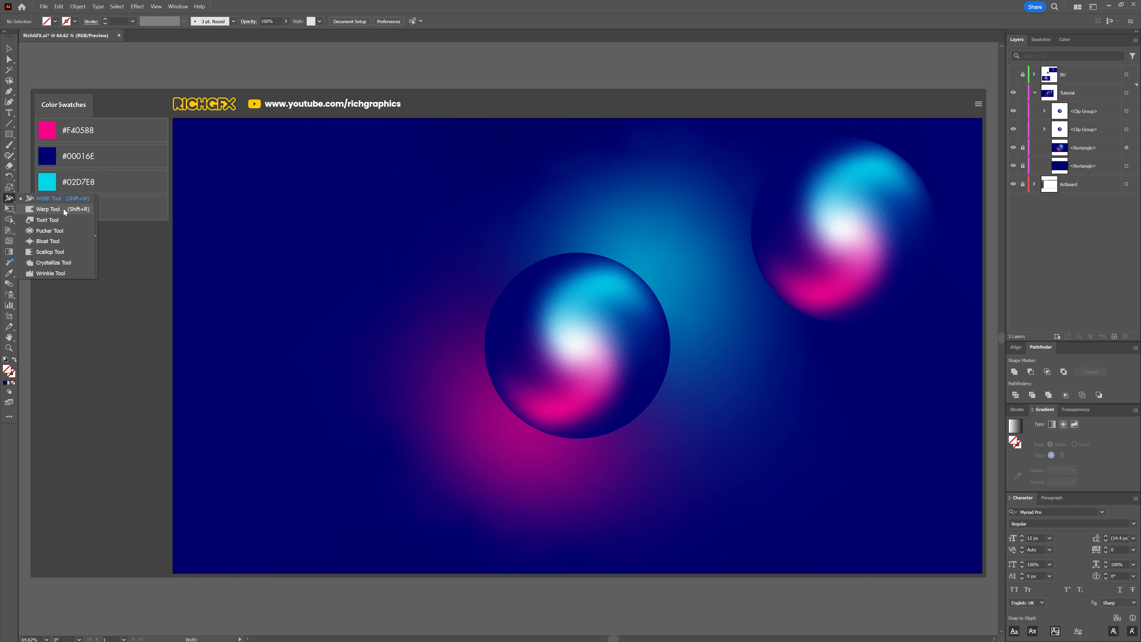
{"action": "left_click", "coordinate": [85, 211]}
{"action": "double_click", "coordinate": [9, 198]}
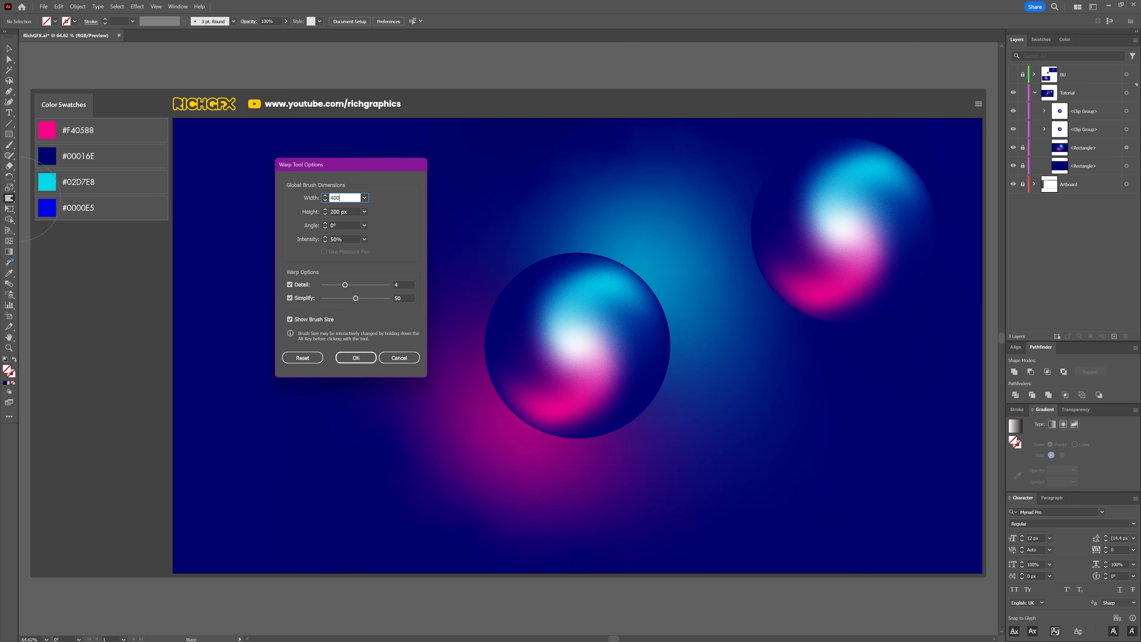
{"action": "key", "text": "BackSpace"}
{"action": "key", "text": "Tab"}
{"action": "type", "text": "400"}
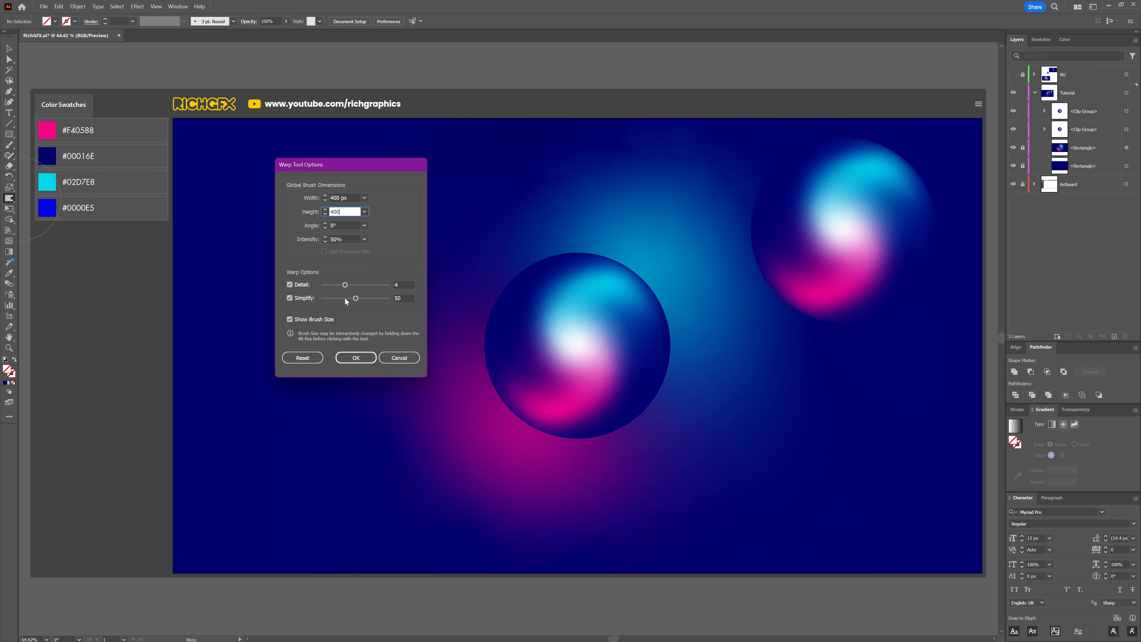
{"action": "key", "text": "Return"}
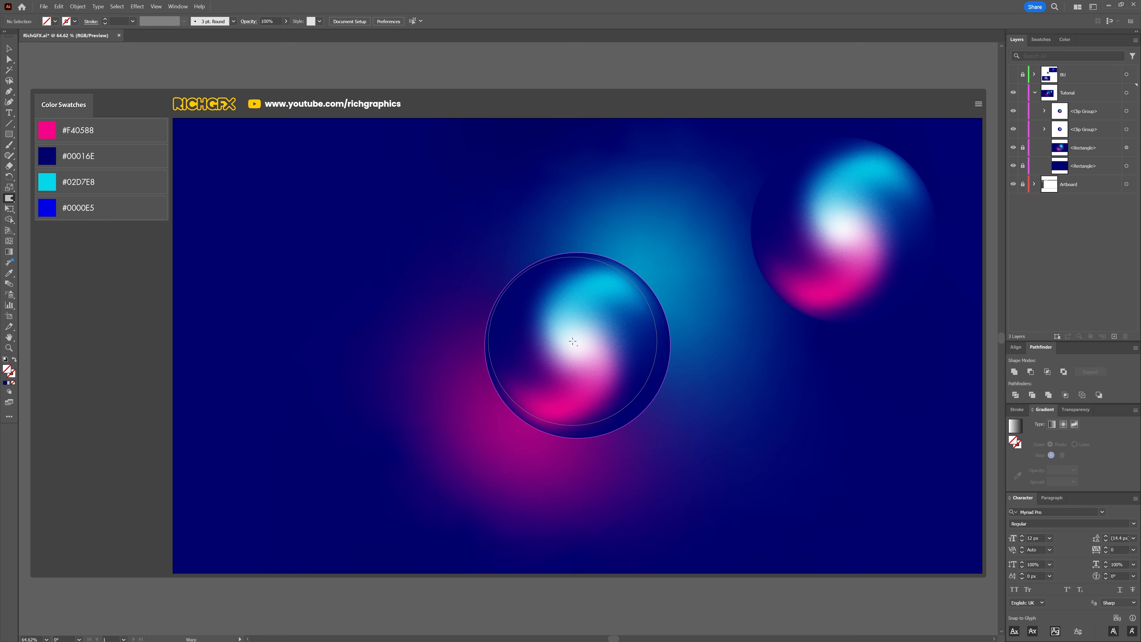
Warp the central swirl circle into an irregular liquid blob by pulling its edges outward to the left and right
{"action": "left_click_drag", "start_coordinate": [573, 342], "coordinate": [447, 349]}
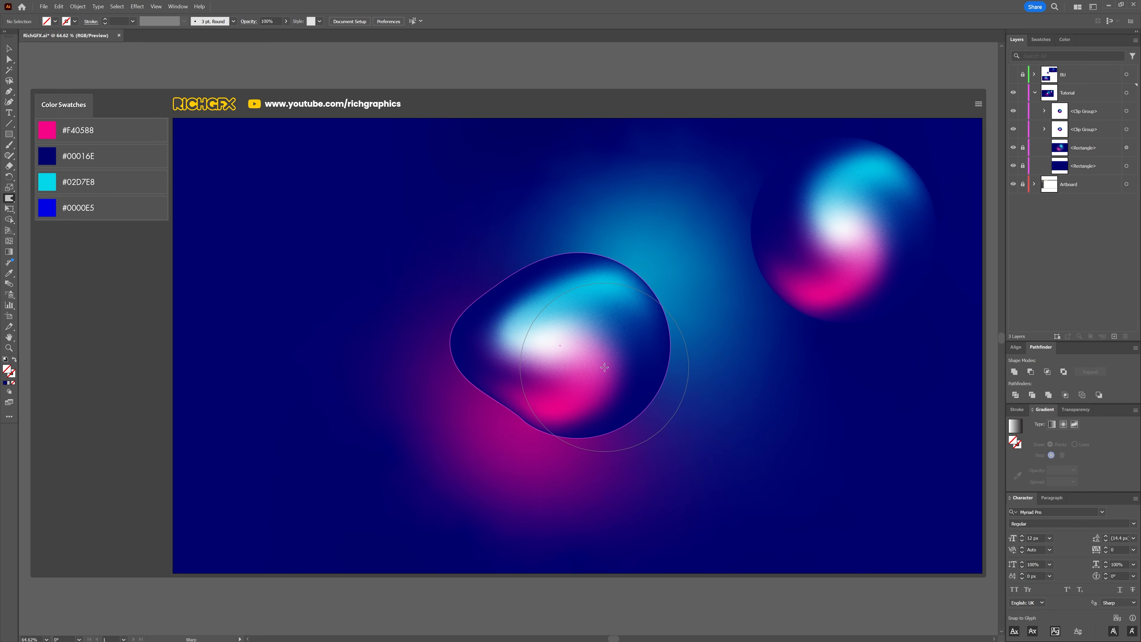
{"action": "left_click_drag", "start_coordinate": [605, 369], "coordinate": [662, 413]}
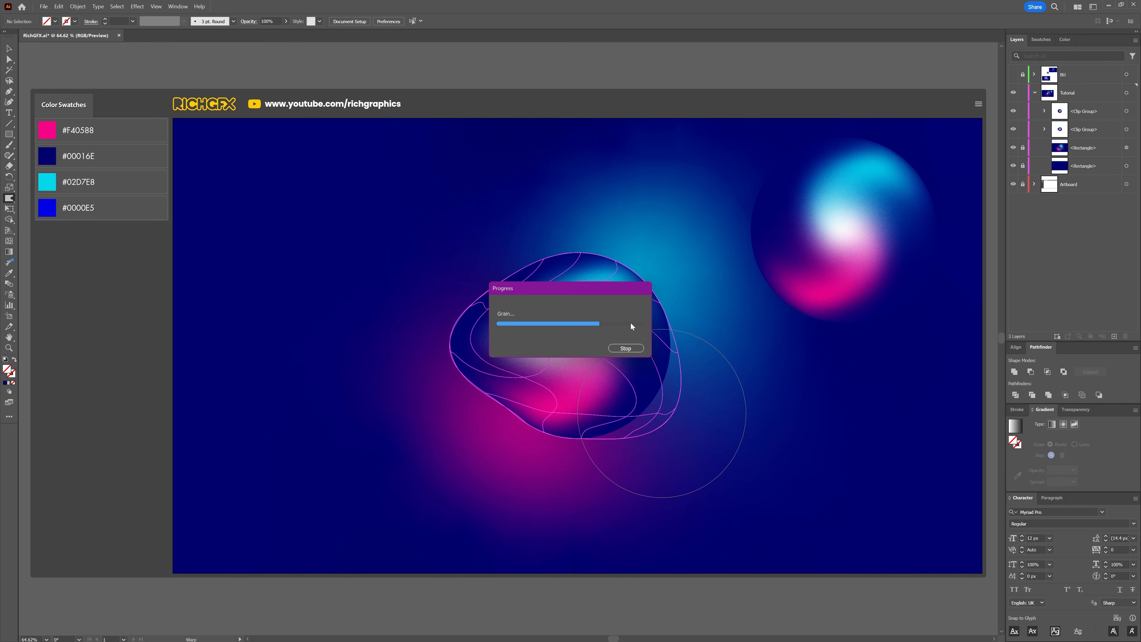
{"action": "key", "text": "v"}
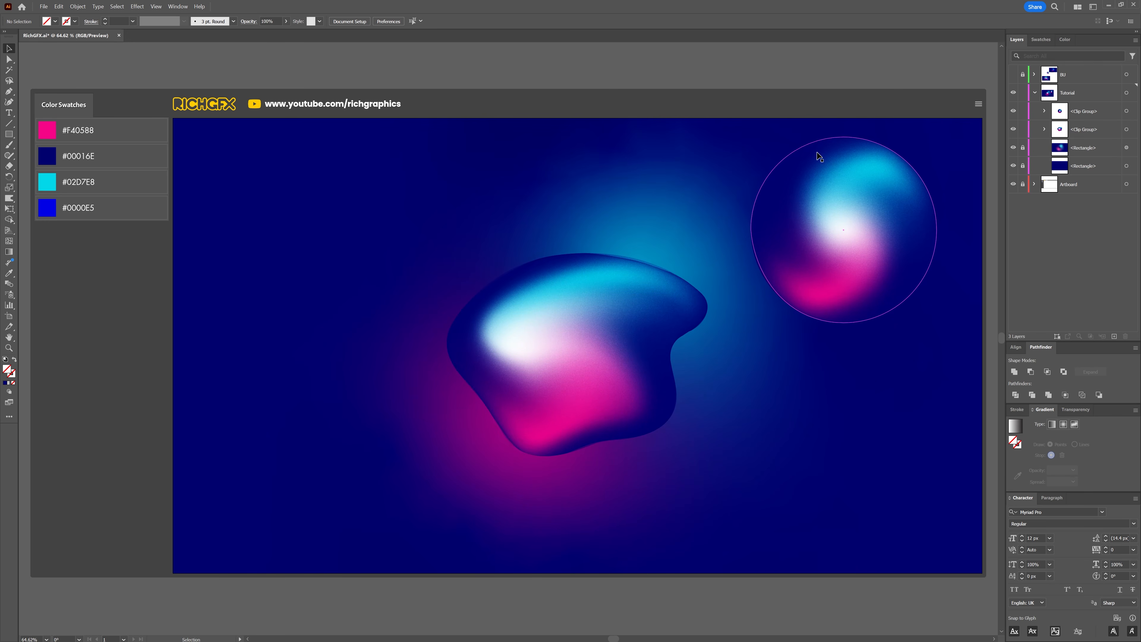
Scale the duplicate swirl circle down to about 158 px and place it against the blob's lower-left edge
{"action": "left_click", "coordinate": [842, 204]}
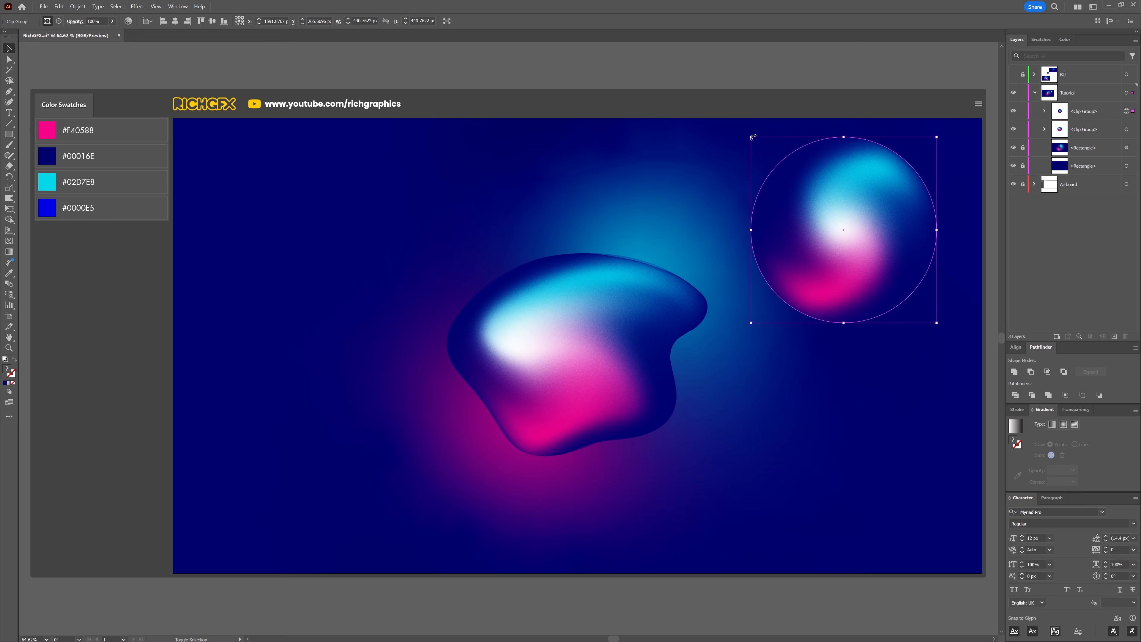
{"action": "left_click_drag", "start_coordinate": [751, 136], "coordinate": [861, 262]}
{"action": "left_click_drag", "start_coordinate": [864, 241], "coordinate": [480, 434]}
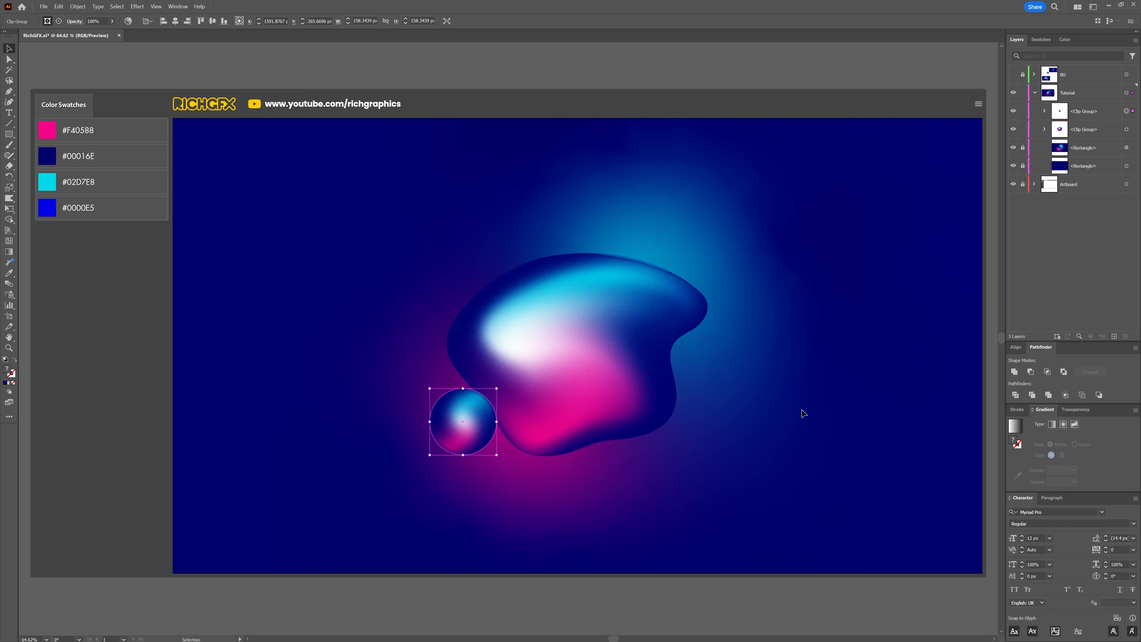
{"action": "left_click", "coordinate": [804, 413]}
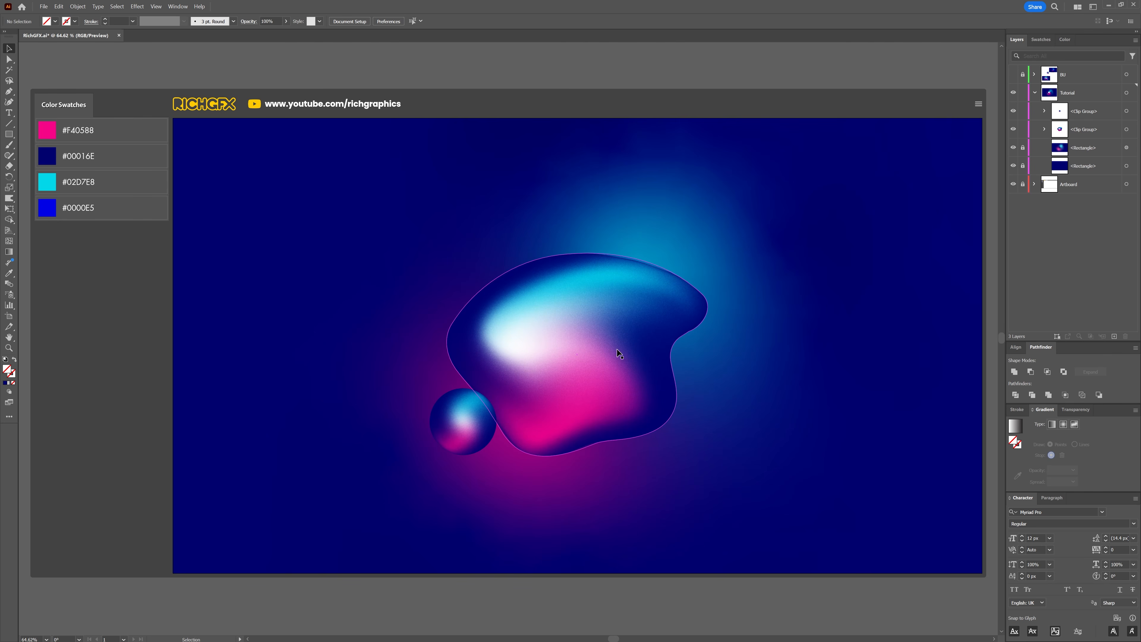
Open the choice of distortion tools for reshaping the artwork
{"action": "left_click", "coordinate": [9, 198]}
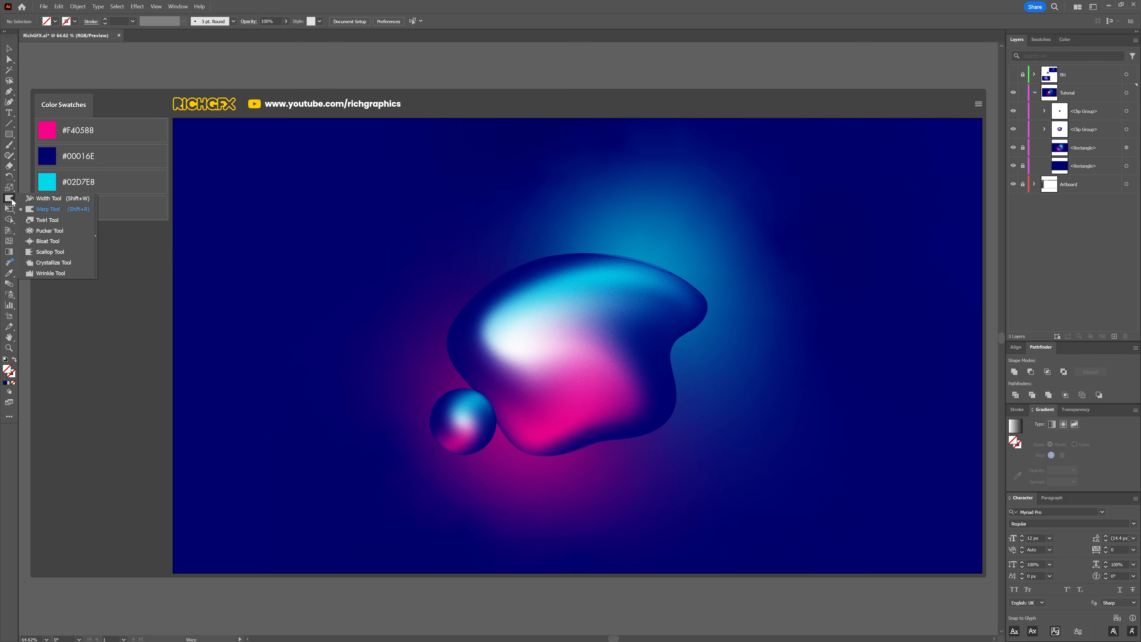